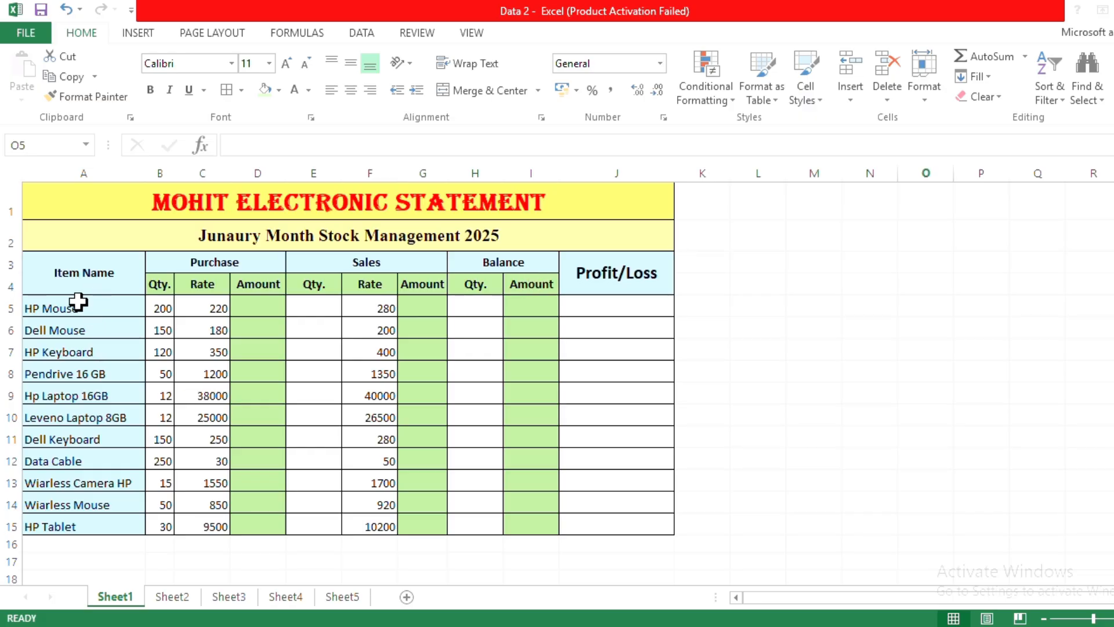
{"action": "left_click", "coordinate": [89, 327]}
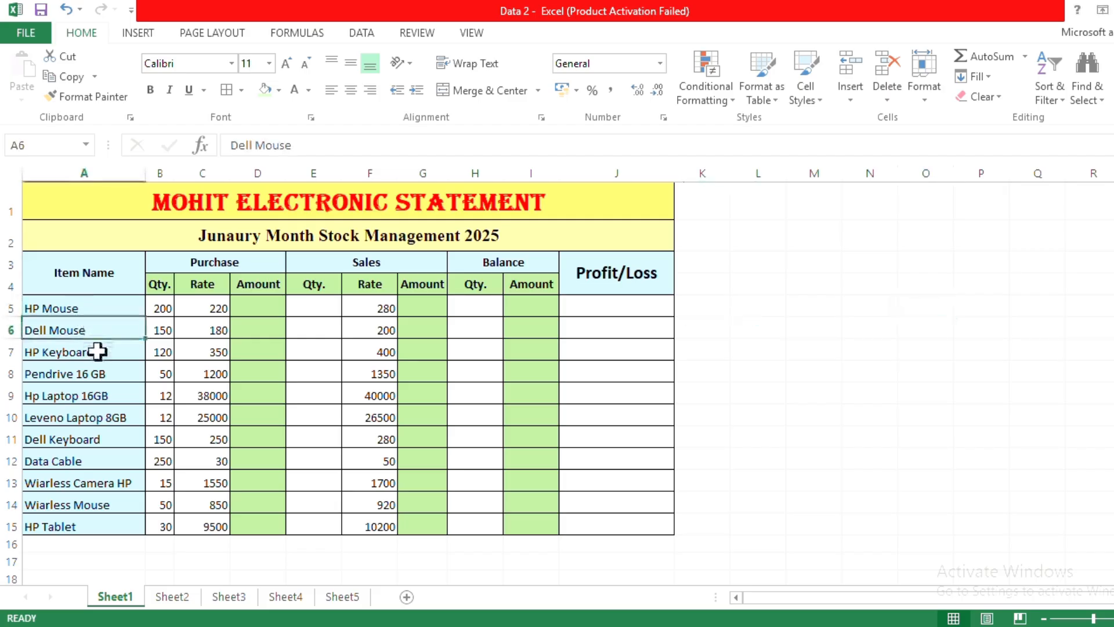
{"action": "left_click", "coordinate": [96, 351]}
{"action": "left_click", "coordinate": [87, 377]}
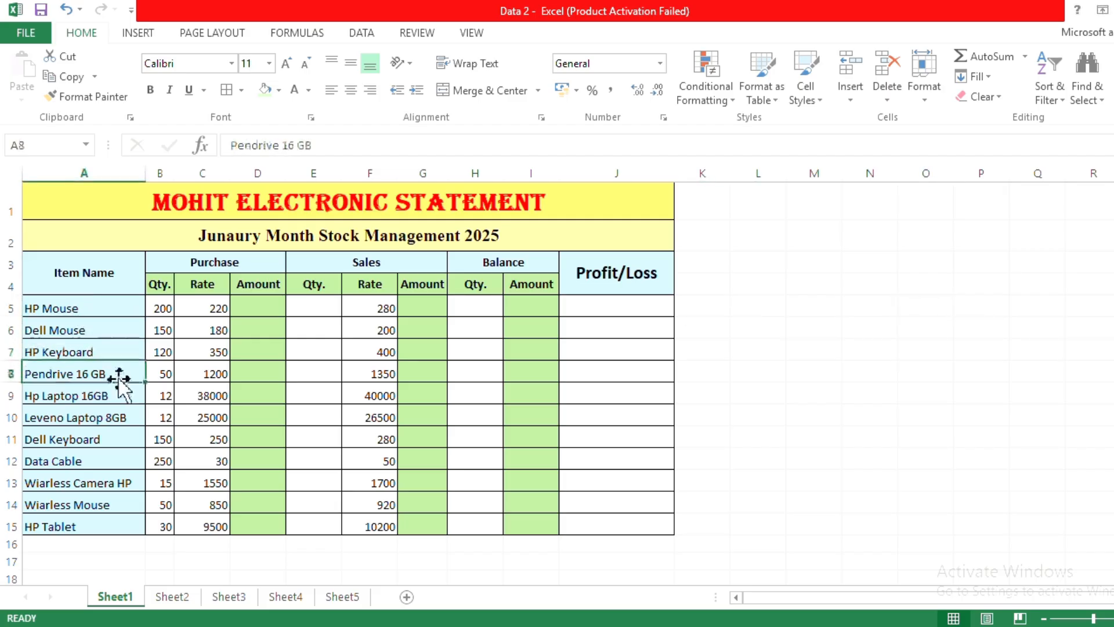
{"action": "left_click", "coordinate": [121, 395]}
{"action": "left_click", "coordinate": [127, 417]}
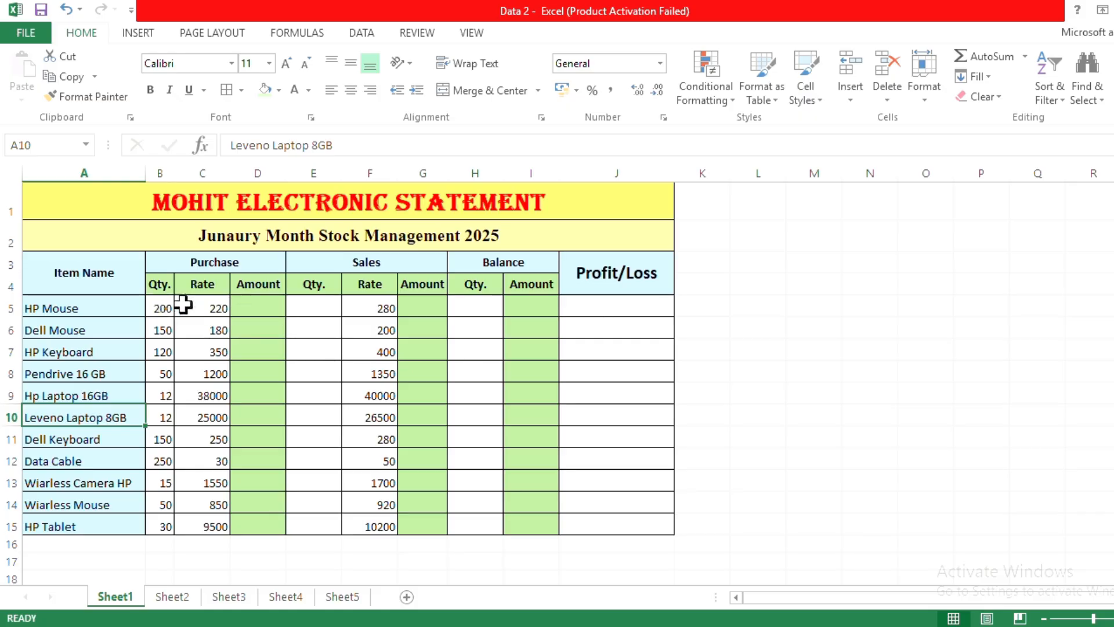
Step: Widen the Purchase Amount column D slightly so larger amounts fit
{"action": "left_click", "coordinate": [281, 309]}
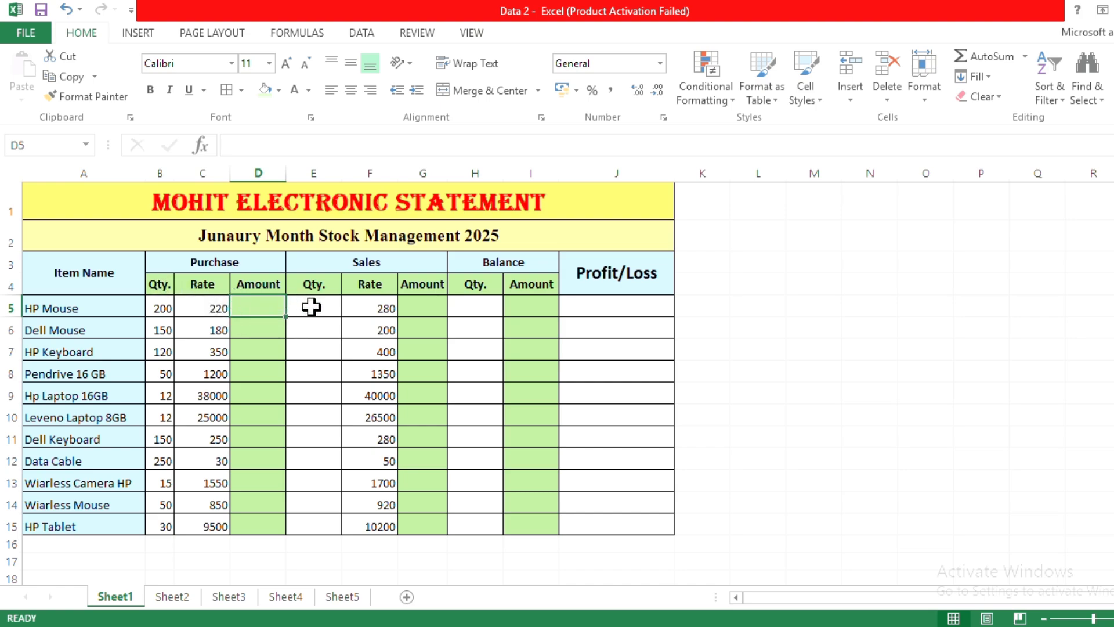
{"action": "left_click_drag", "start_coordinate": [286, 173], "coordinate": [308, 185]}
{"action": "left_click", "coordinate": [339, 368]}
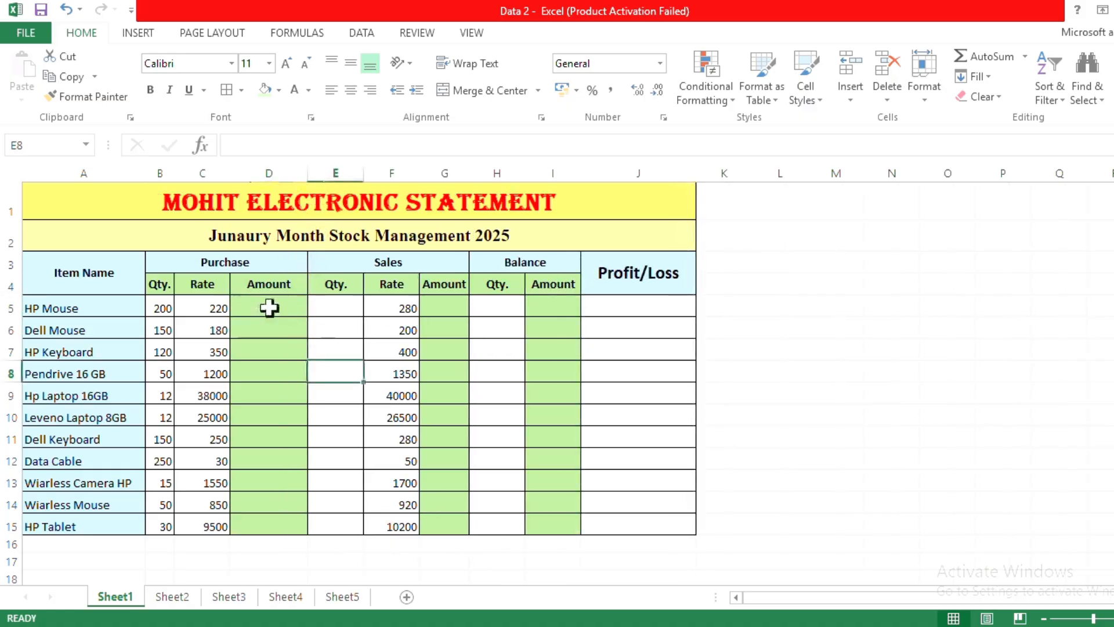
Step: Calculate the purchase amounts by entering =B5*C5 in D5 and filling the formula down to D15
{"action": "left_click", "coordinate": [268, 305]}
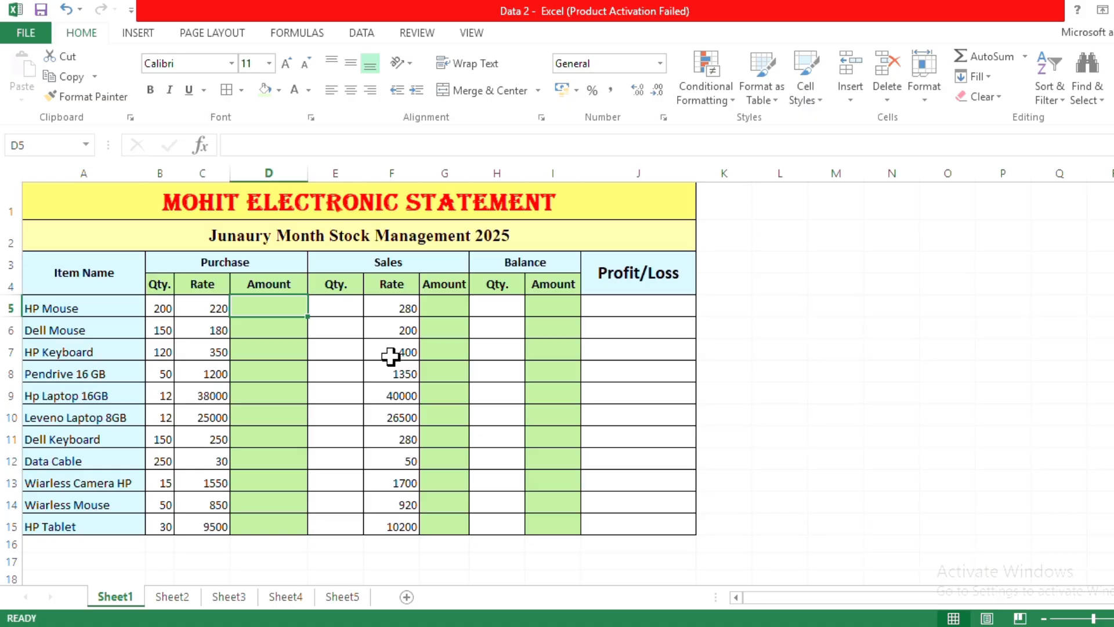
{"action": "type", "text": "="}
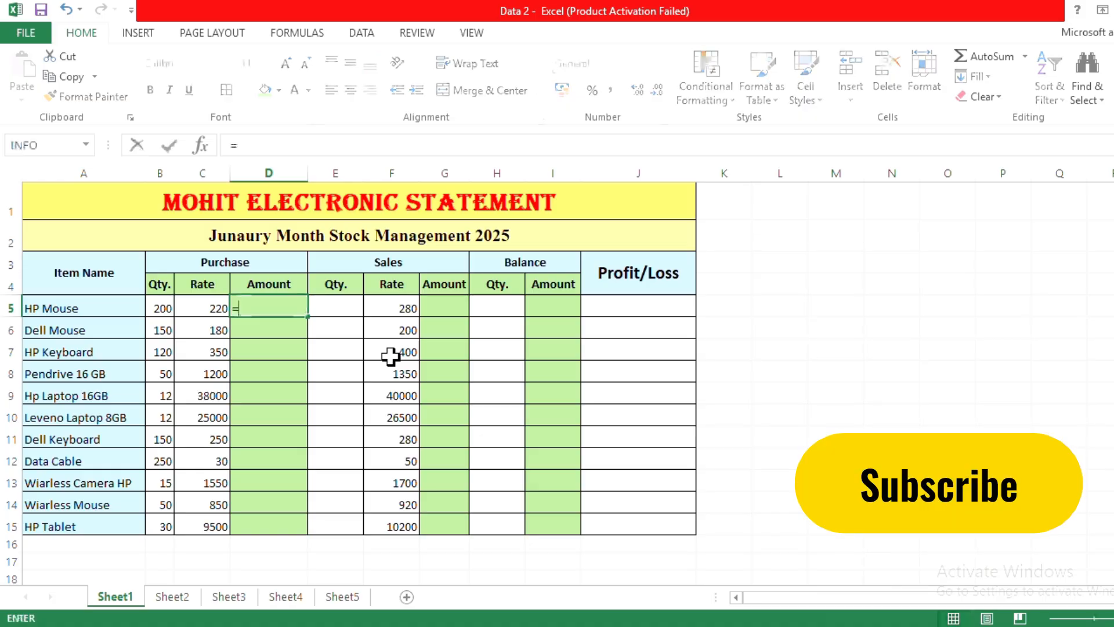
{"action": "key", "text": "BackSpace"}
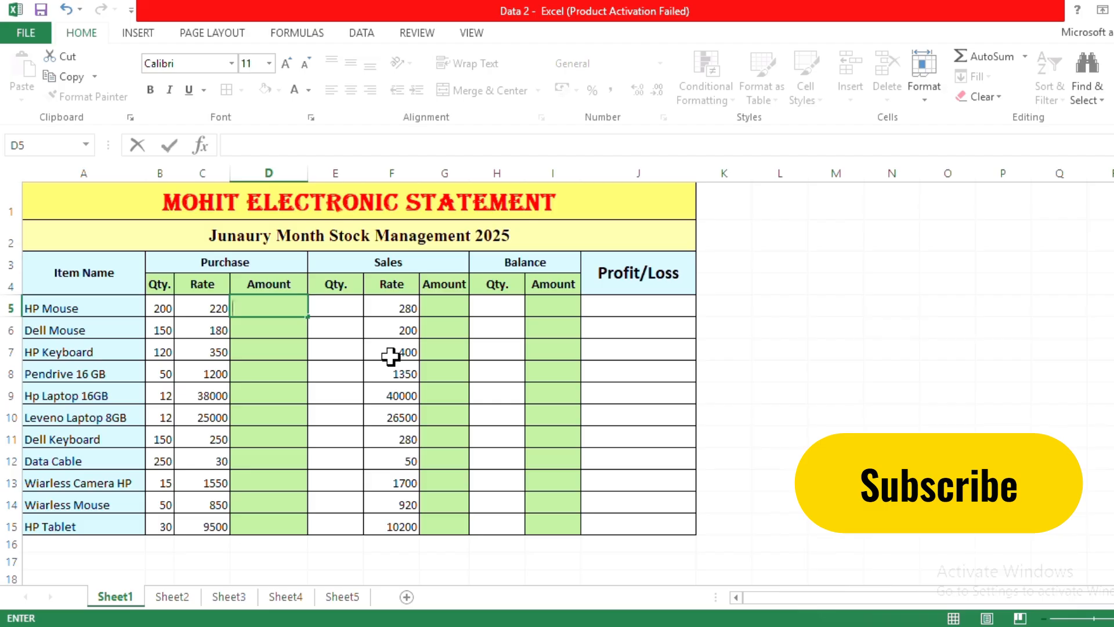
{"action": "type", "text": "="}
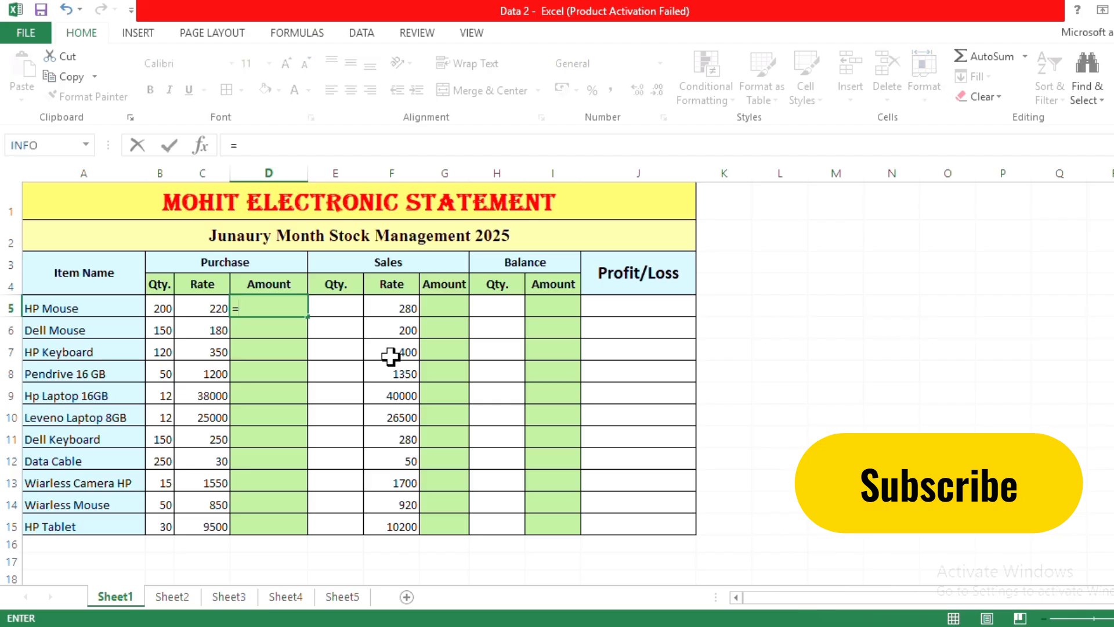
{"action": "left_click", "coordinate": [158, 310]}
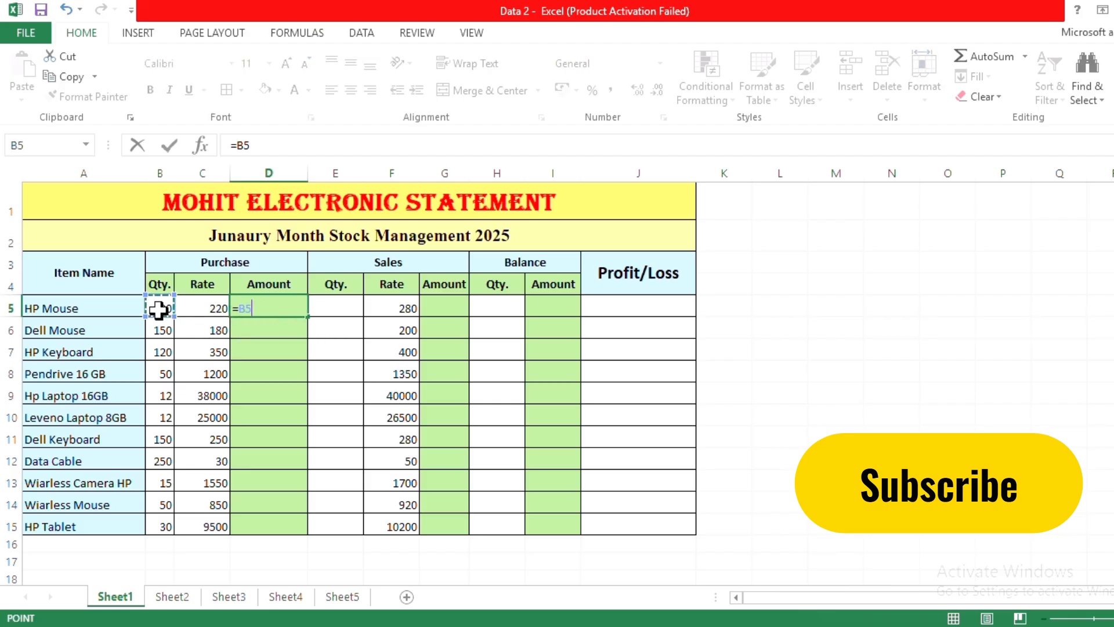
{"action": "type", "text": "*"}
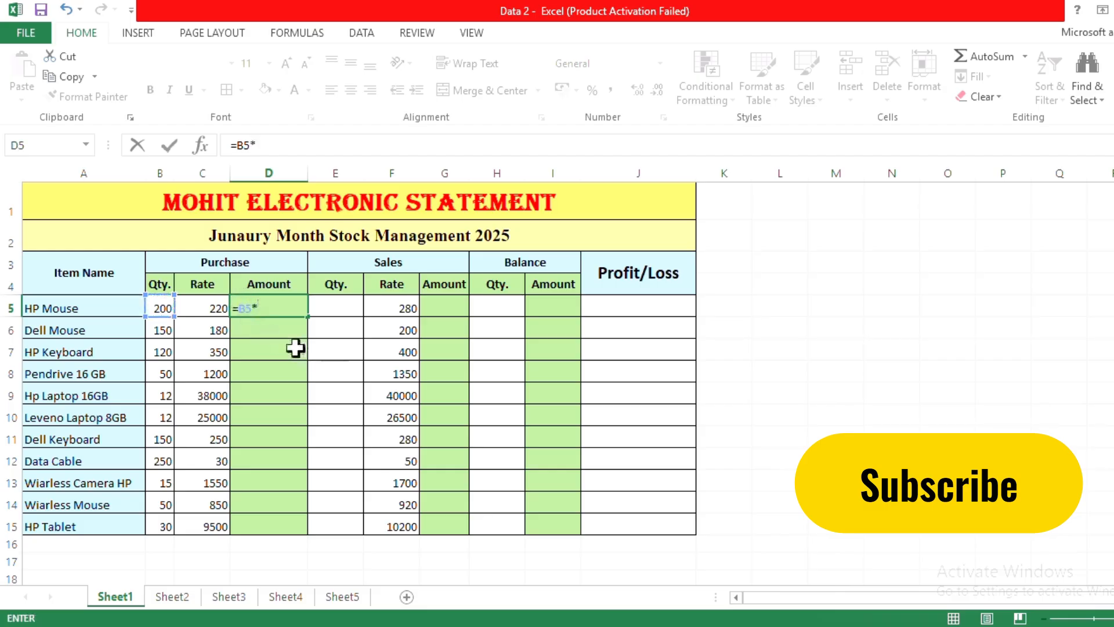
{"action": "left_click", "coordinate": [206, 309]}
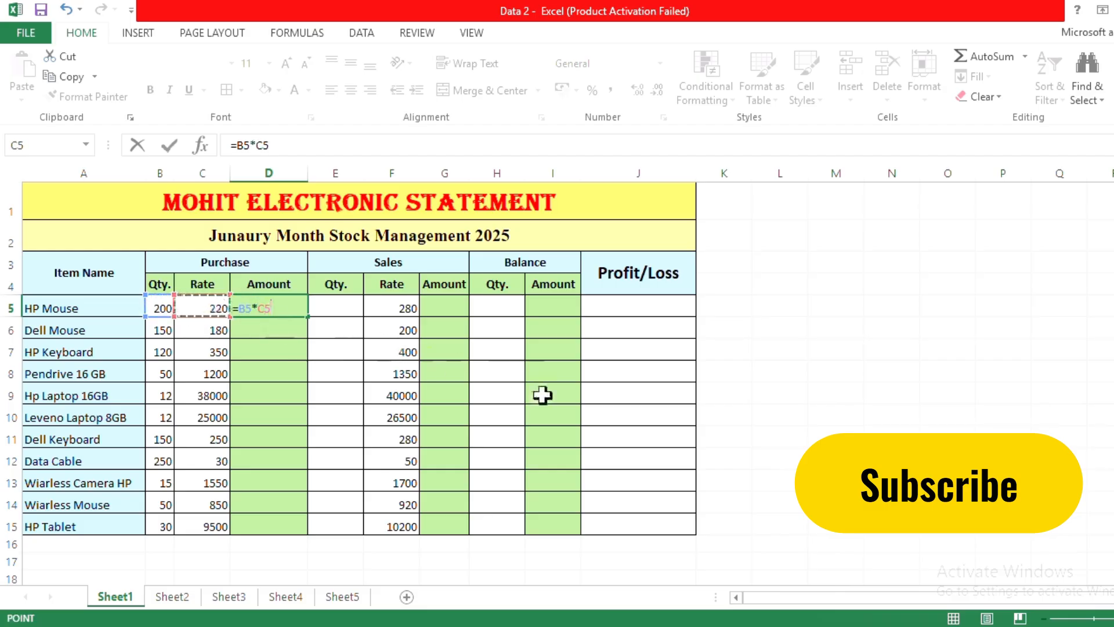
{"action": "key", "text": "Return"}
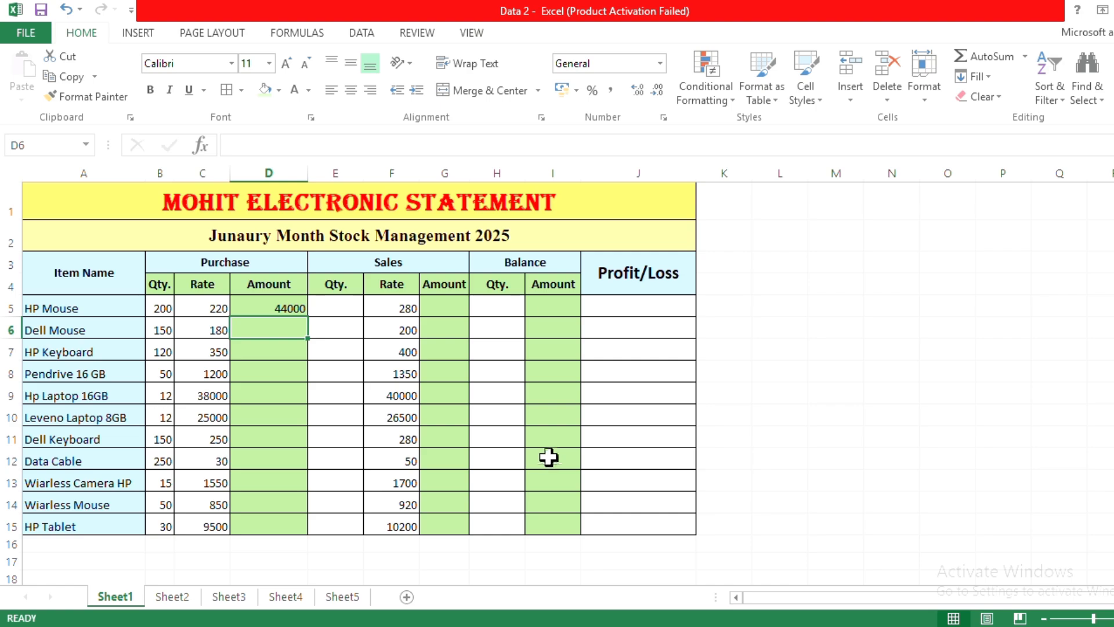
{"action": "left_click", "coordinate": [298, 310]}
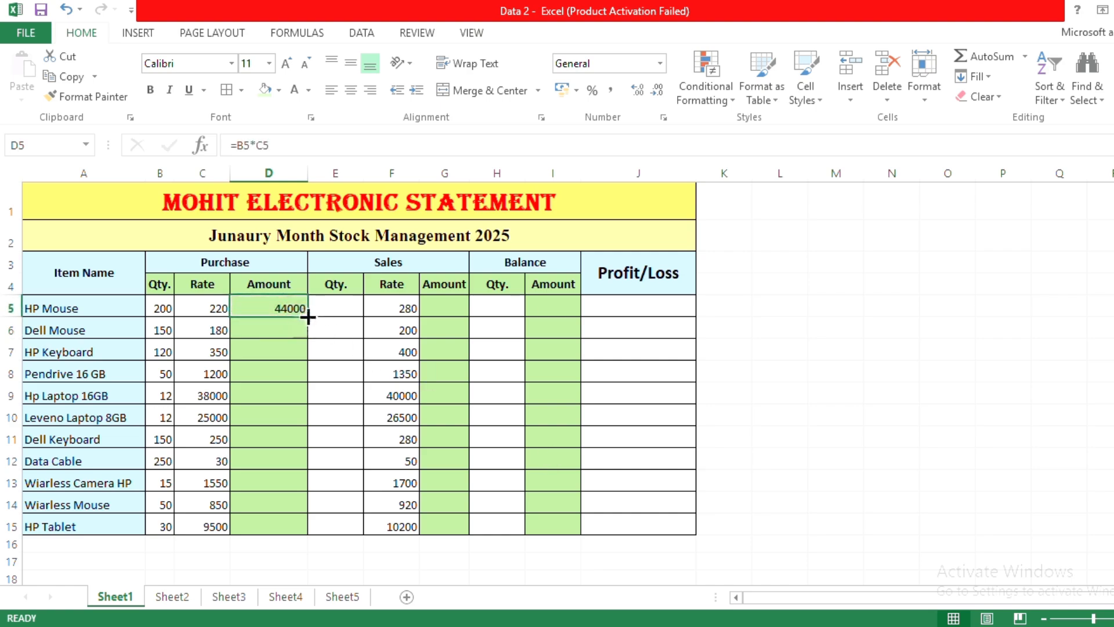
{"action": "left_click_drag", "start_coordinate": [308, 316], "coordinate": [311, 526]}
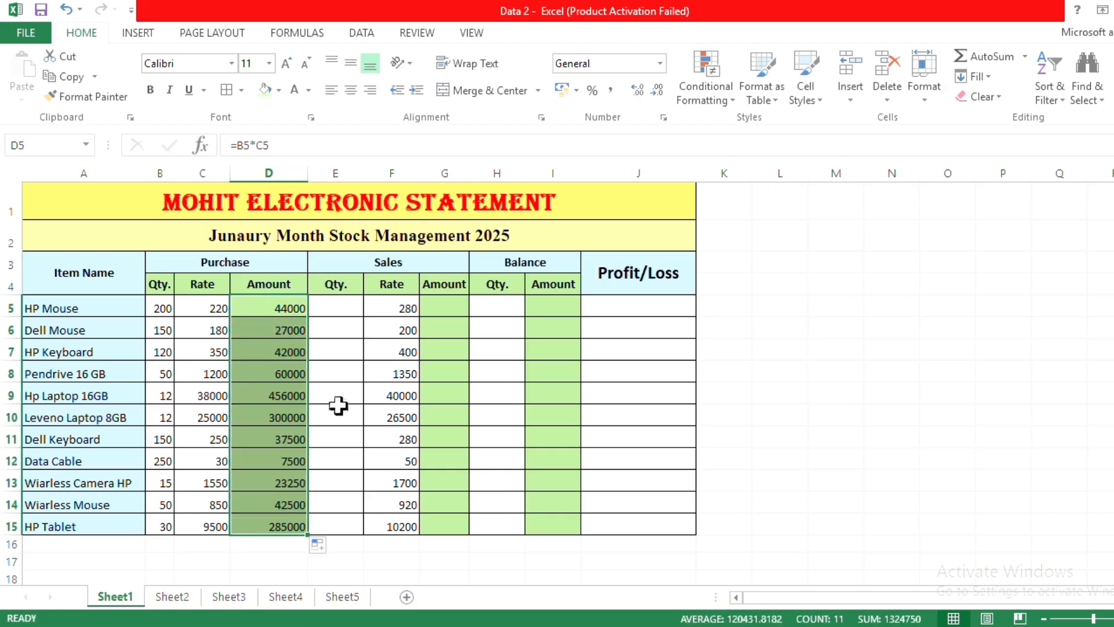
Step: Format the purchase amounts in D5:D15 as bold with a red font color
{"action": "left_click", "coordinate": [292, 94]}
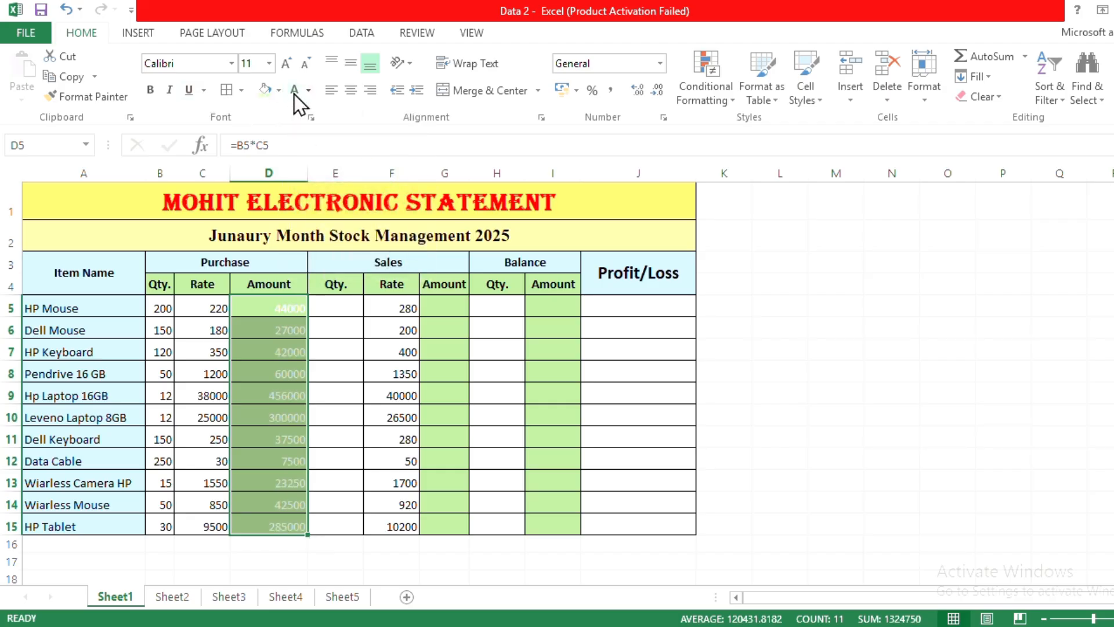
{"action": "left_click", "coordinate": [150, 90]}
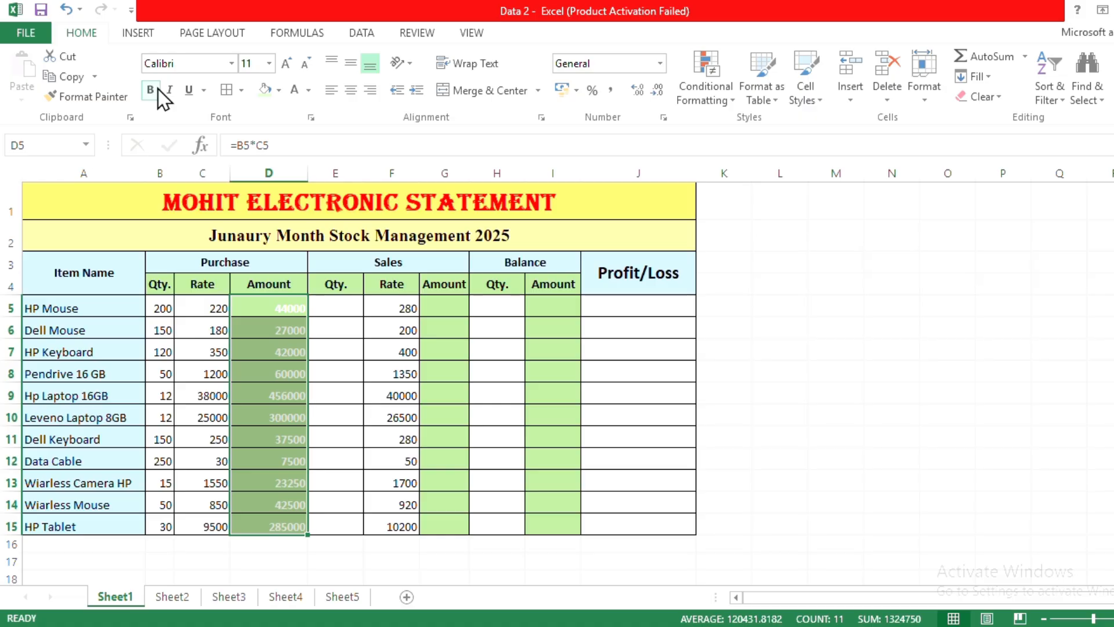
{"action": "left_click", "coordinate": [310, 91]}
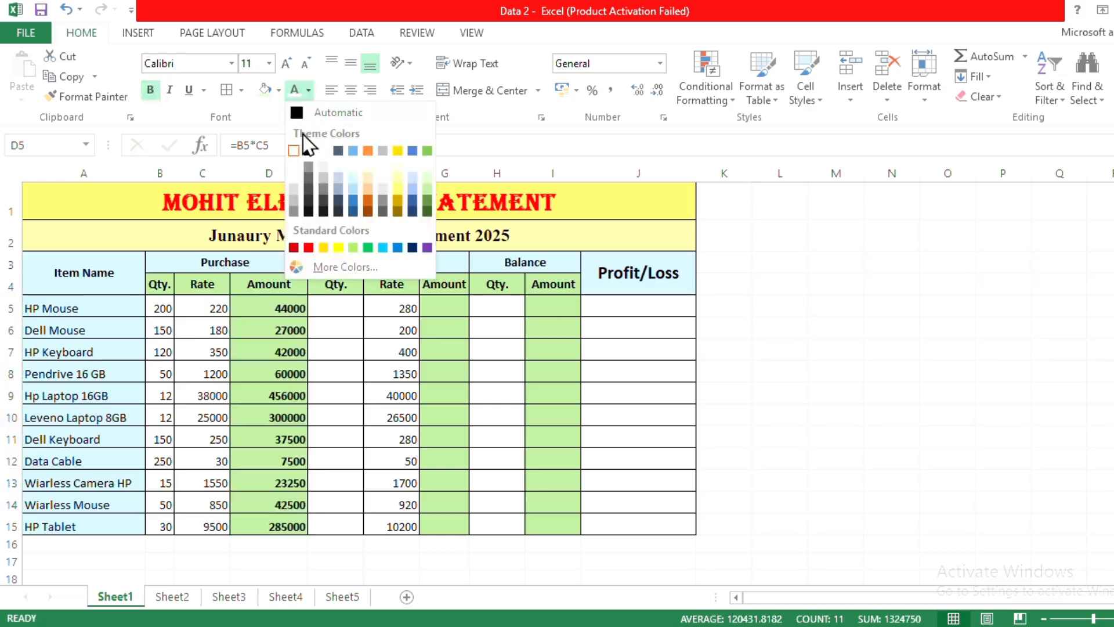
{"action": "left_click", "coordinate": [309, 248]}
{"action": "left_click", "coordinate": [353, 347]}
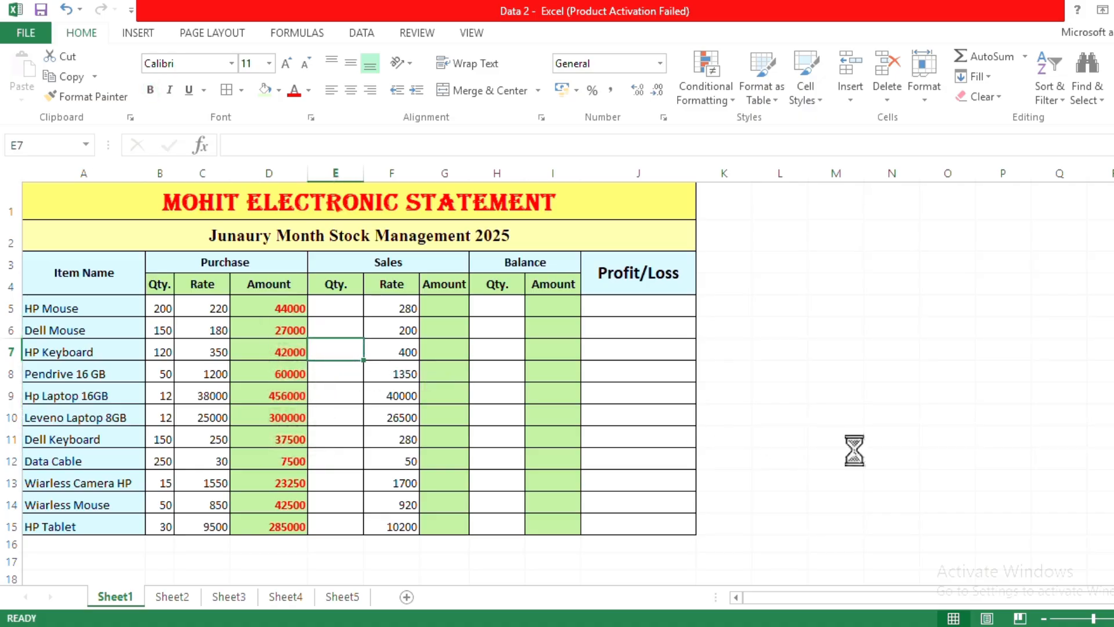
Step: Calculate the sales amounts by entering =E5*F5 in G5 and filling the formula down to G15
{"action": "scroll", "coordinate": [854, 450], "scroll_direction": "up", "scroll_amount": 1}
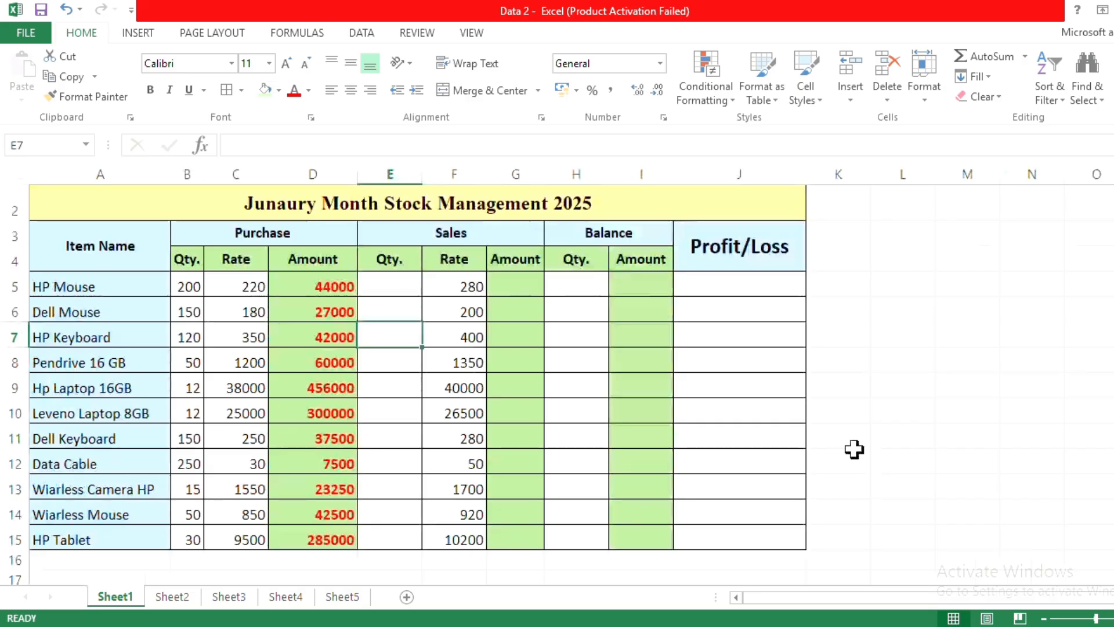
{"action": "left_click", "coordinate": [378, 285]}
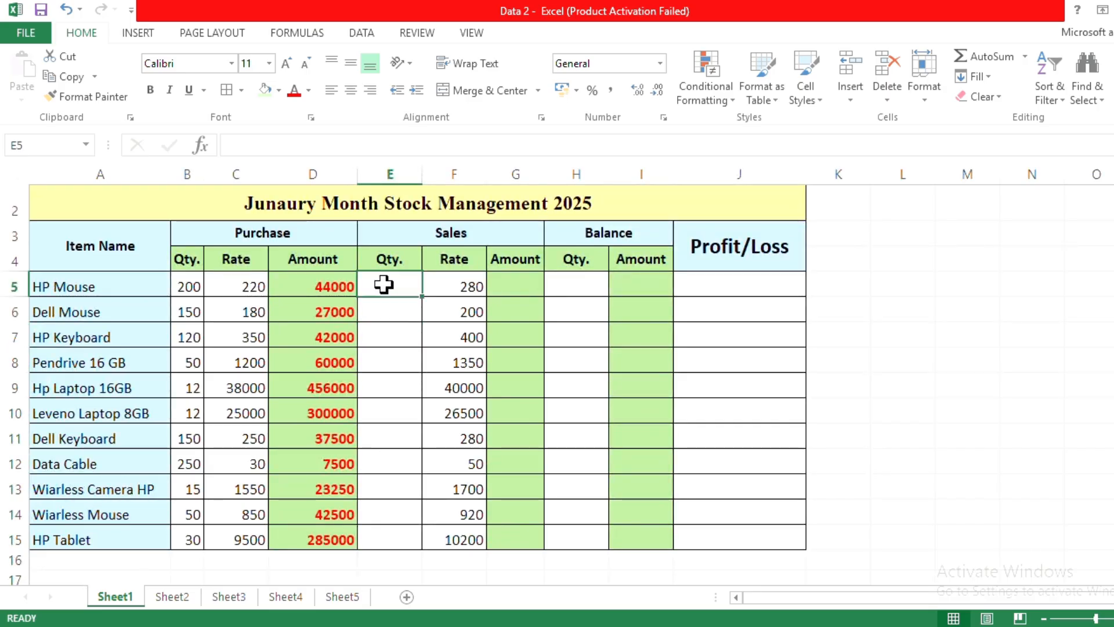
{"action": "left_click", "coordinate": [524, 285]}
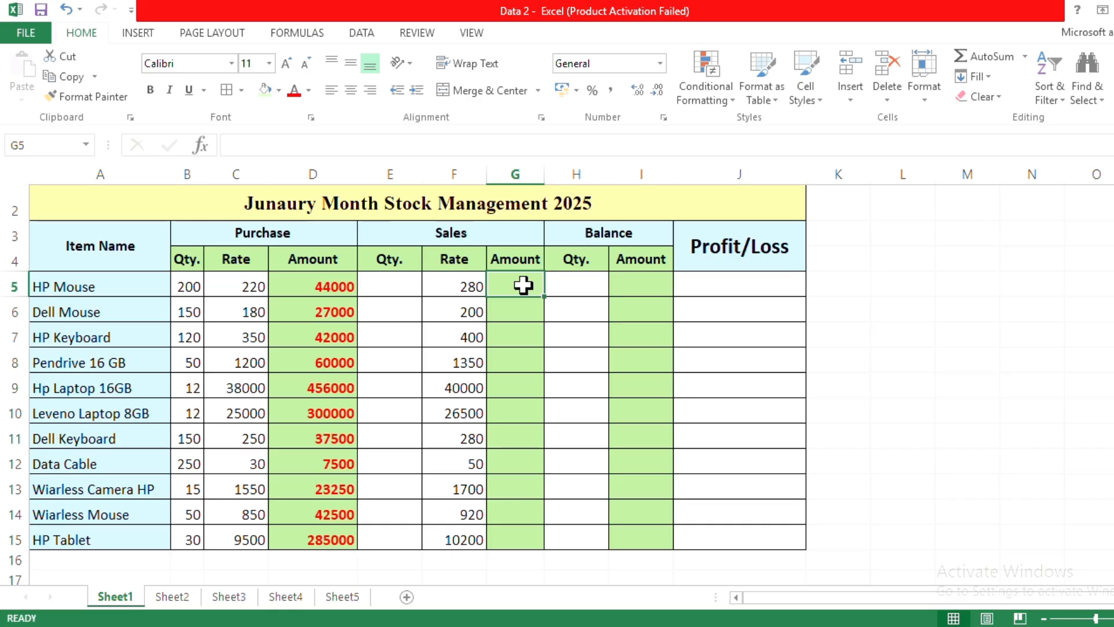
{"action": "type", "text": "="}
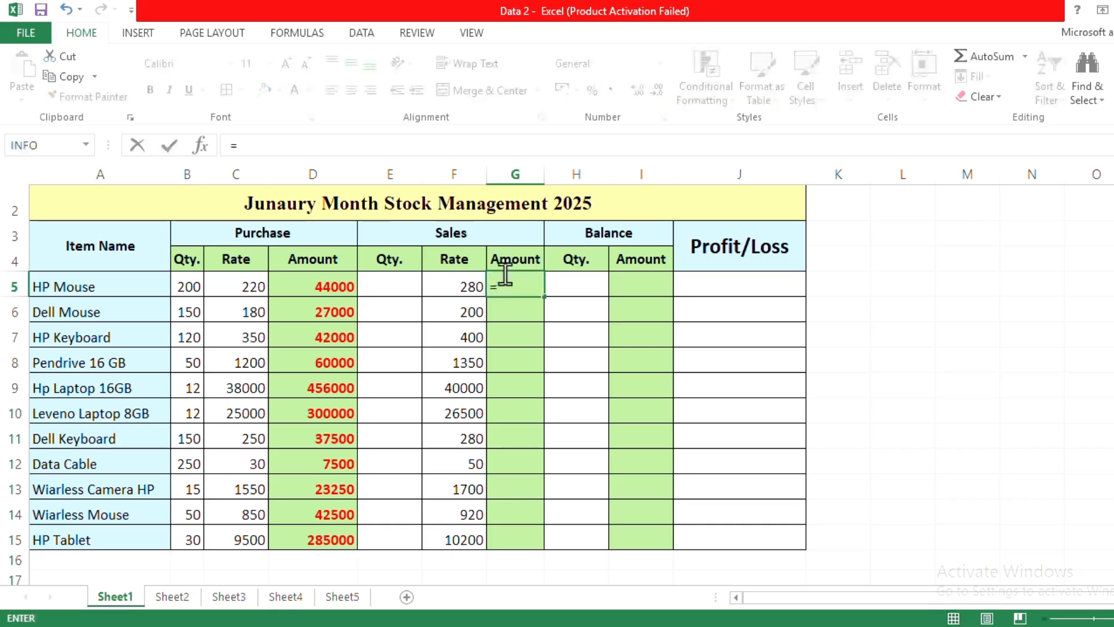
{"action": "left_click", "coordinate": [420, 290]}
{"action": "type", "text": "*"}
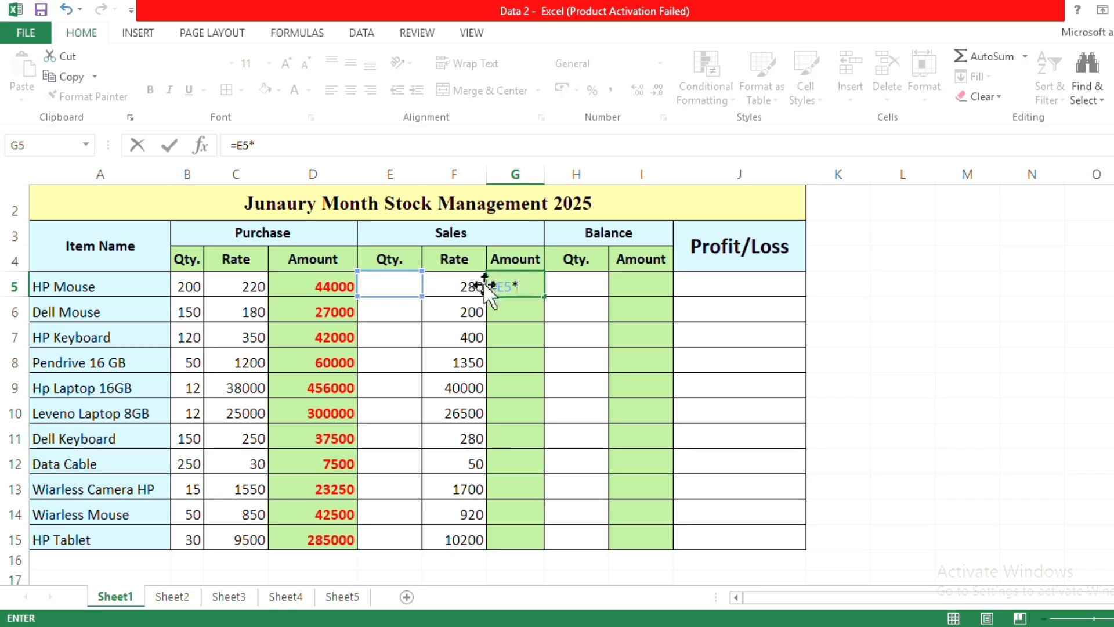
{"action": "left_click", "coordinate": [464, 289]}
{"action": "key", "text": "Return"}
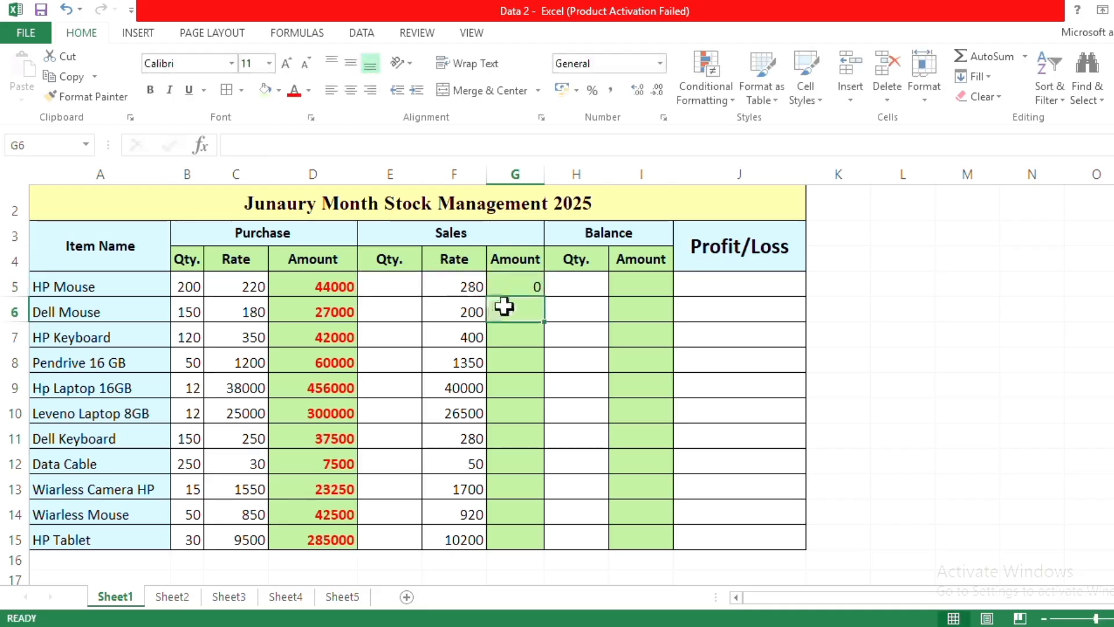
{"action": "left_click", "coordinate": [523, 281]}
{"action": "left_click_drag", "start_coordinate": [544, 297], "coordinate": [526, 543]}
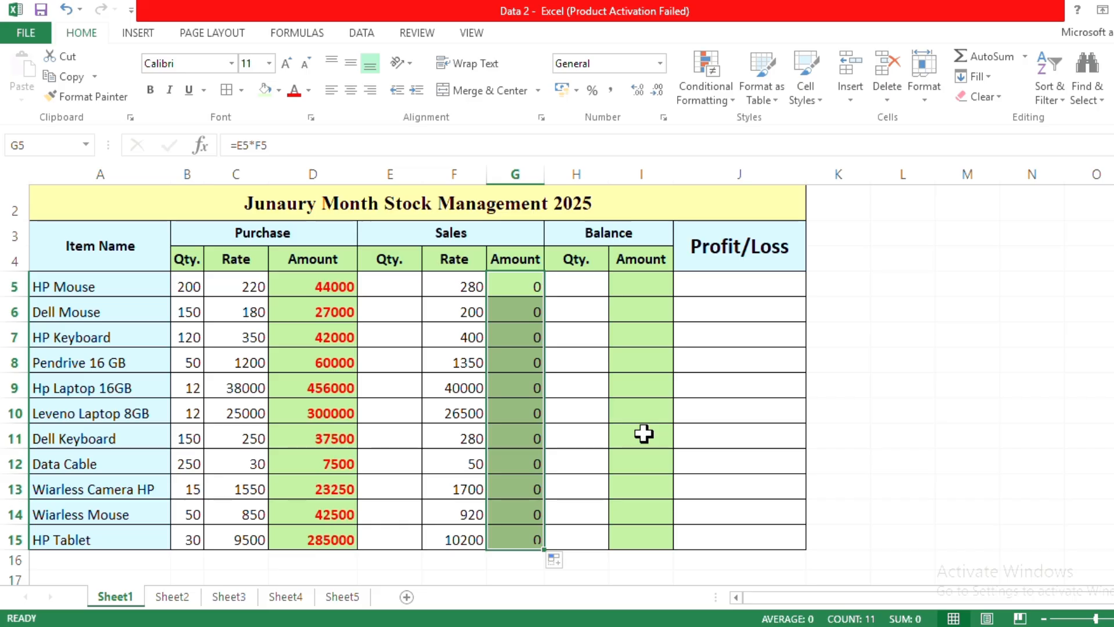
{"action": "left_click", "coordinate": [728, 428]}
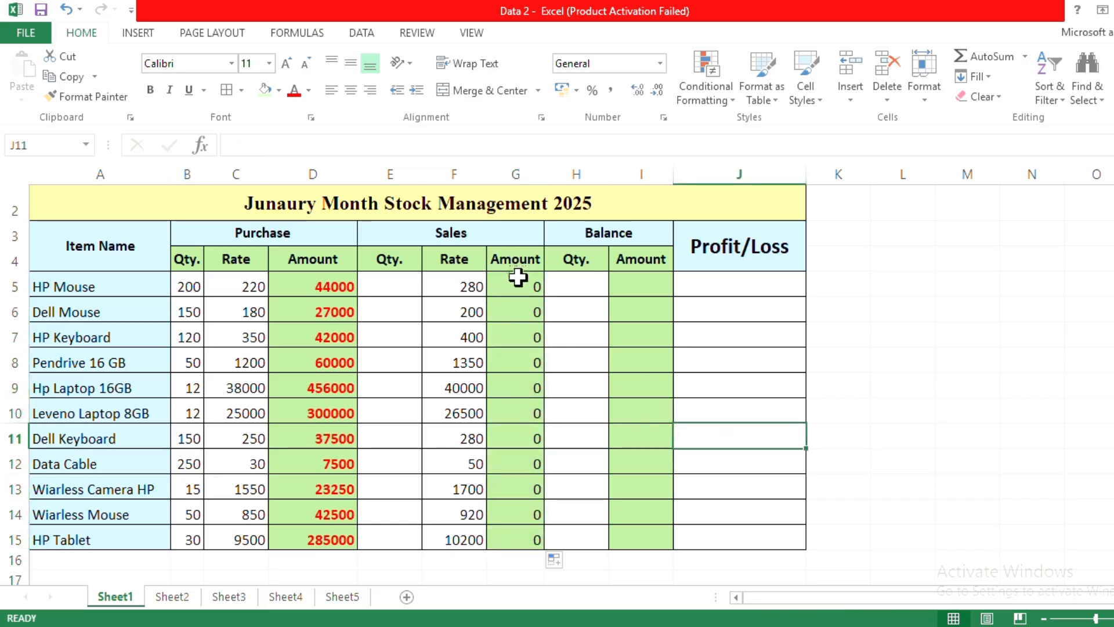
Step: Enter the sales quantities 50 for HP Mouse, 100 for Dell Mouse and 100 for HP Keyboard in E5:E7
{"action": "left_click", "coordinate": [462, 283]}
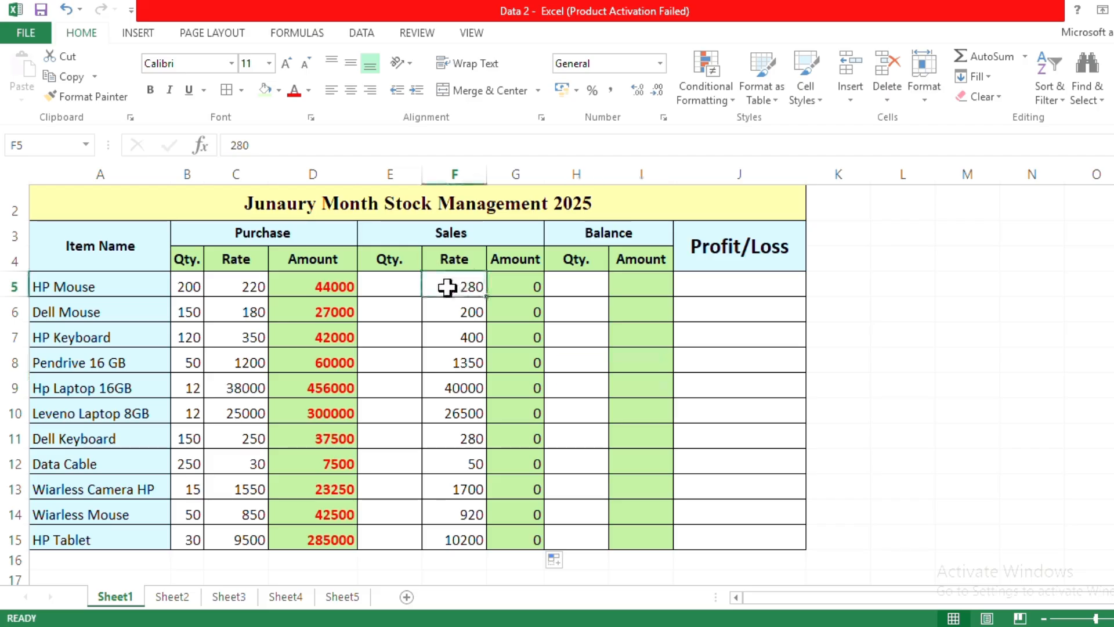
{"action": "left_click", "coordinate": [407, 283]}
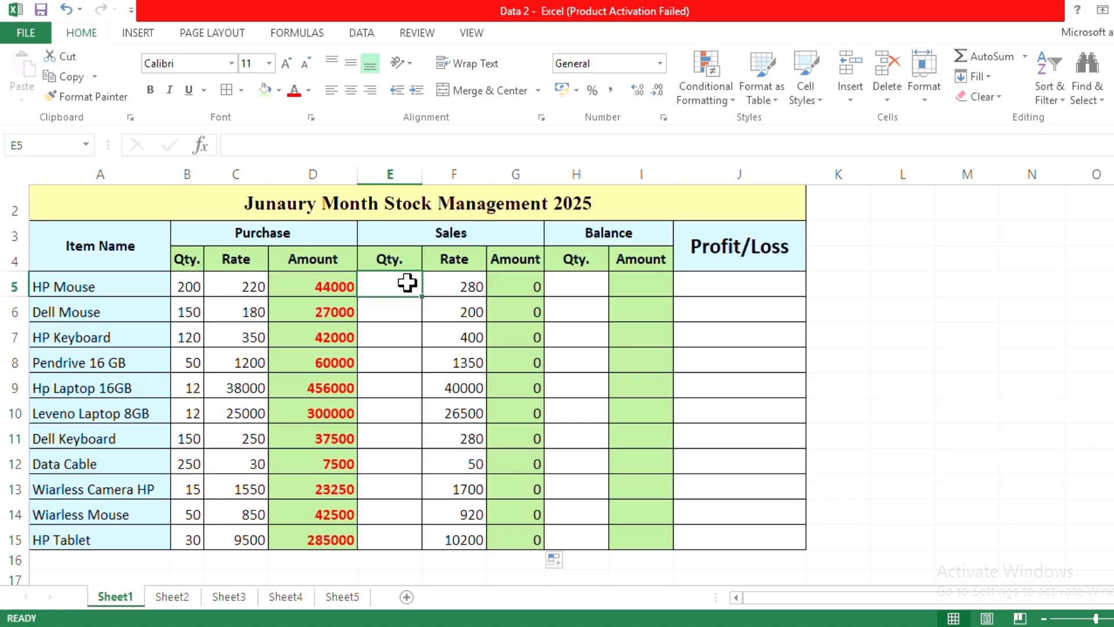
{"action": "type", "text": "50"}
{"action": "key", "text": "Return"}
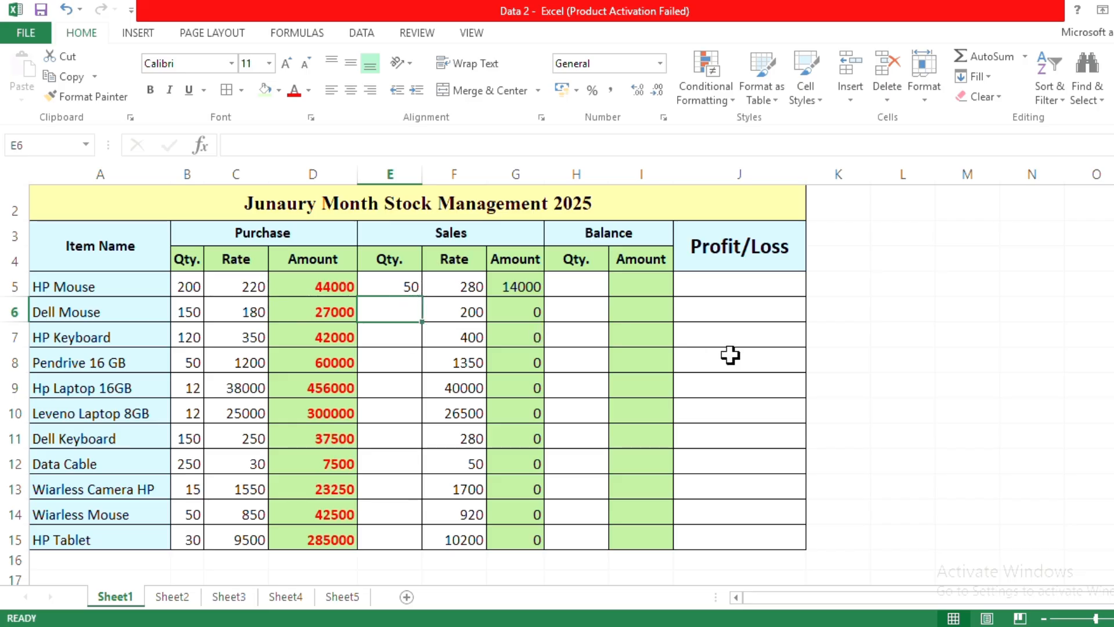
{"action": "key", "text": "F2"}
{"action": "type", "text": "100"}
{"action": "key", "text": "Return"}
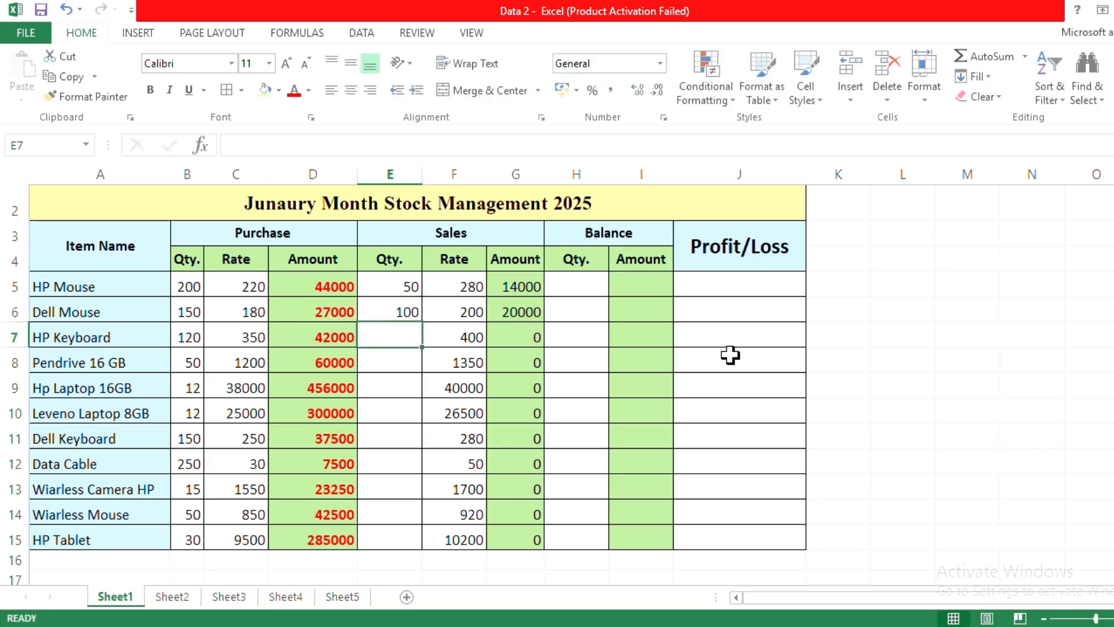
{"action": "type", "text": "100"}
{"action": "key", "text": "Return"}
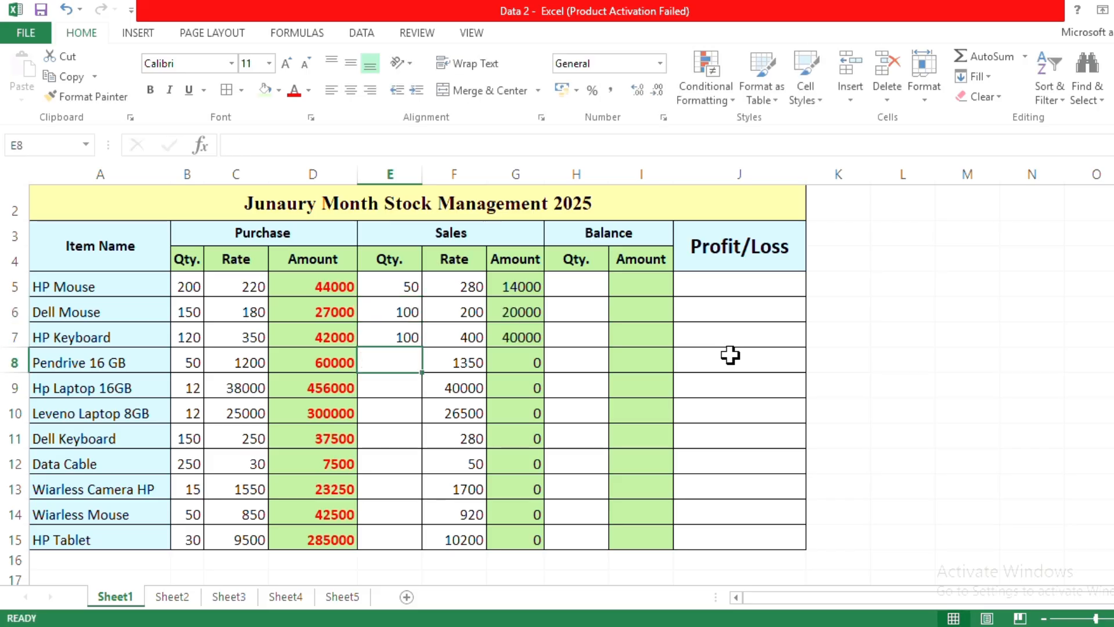
Step: Enter the sales quantities 30 for Pendrive 16 GB, 10 for Hp Laptop 16GB and 5 for Leveno Laptop 8GB in E8:E10
{"action": "type", "text": "30"}
{"action": "key", "text": "Return"}
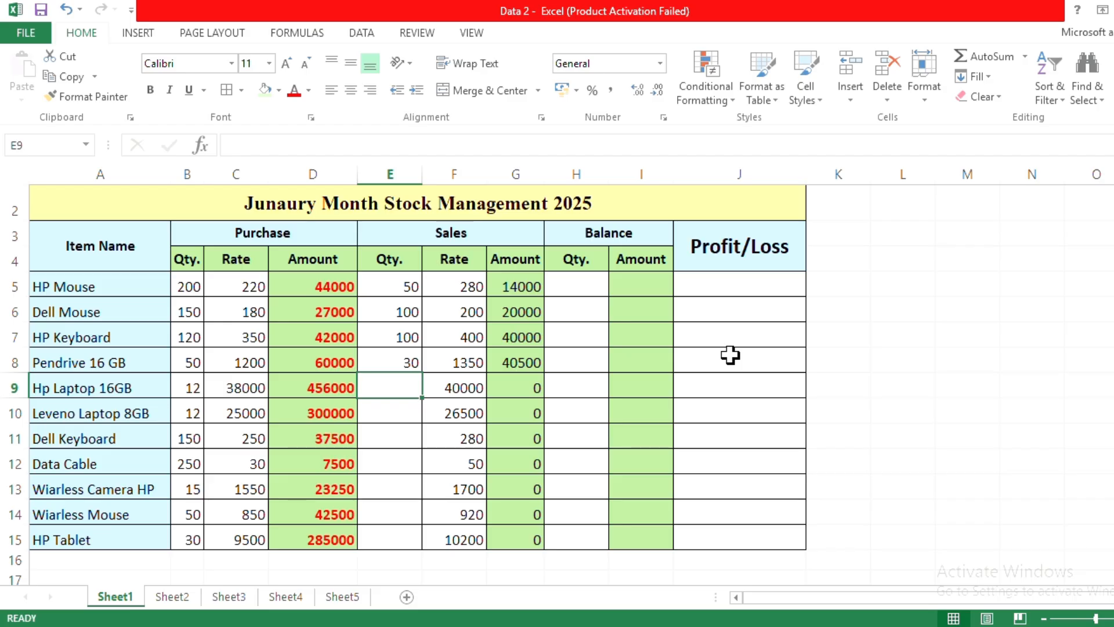
{"action": "type", "text": "10"}
{"action": "key", "text": "Return"}
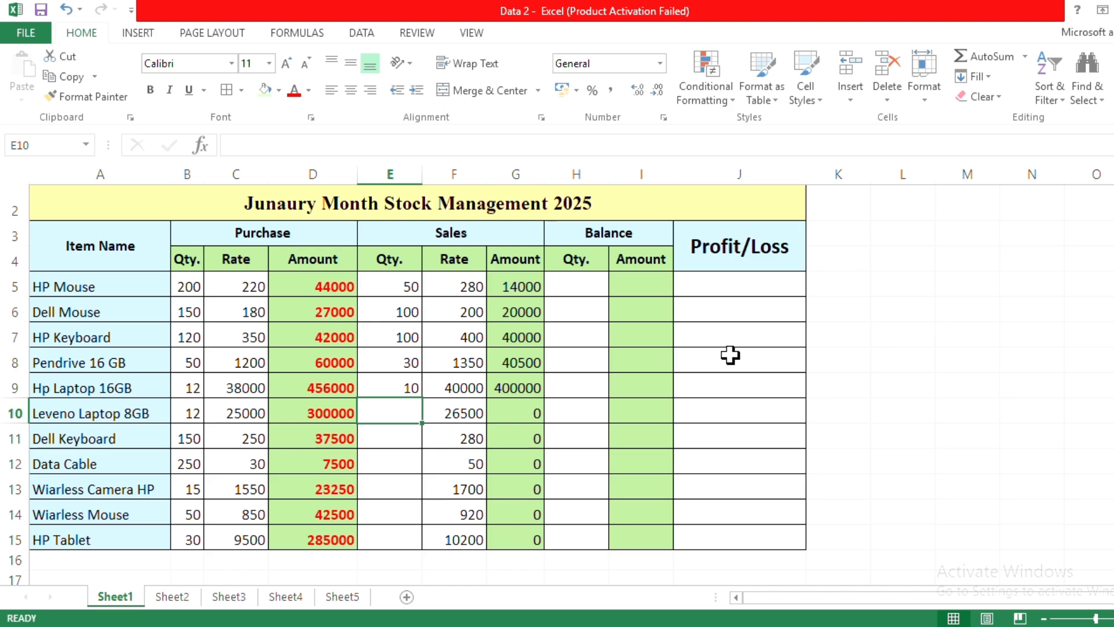
{"action": "type", "text": "5"}
{"action": "key", "text": "Return"}
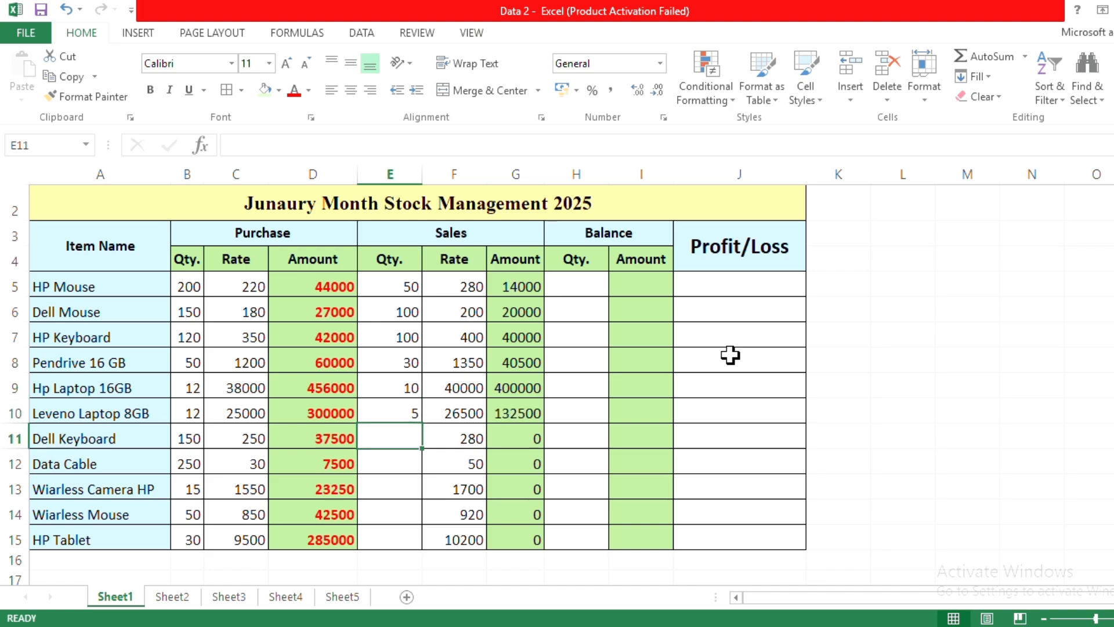
Step: Enter the sales quantities 100, 180, 10, 35 and 25 in E11:E15, for Dell Keyboard through HP Tablet
{"action": "type", "text": "100"}
{"action": "key", "text": "Return"}
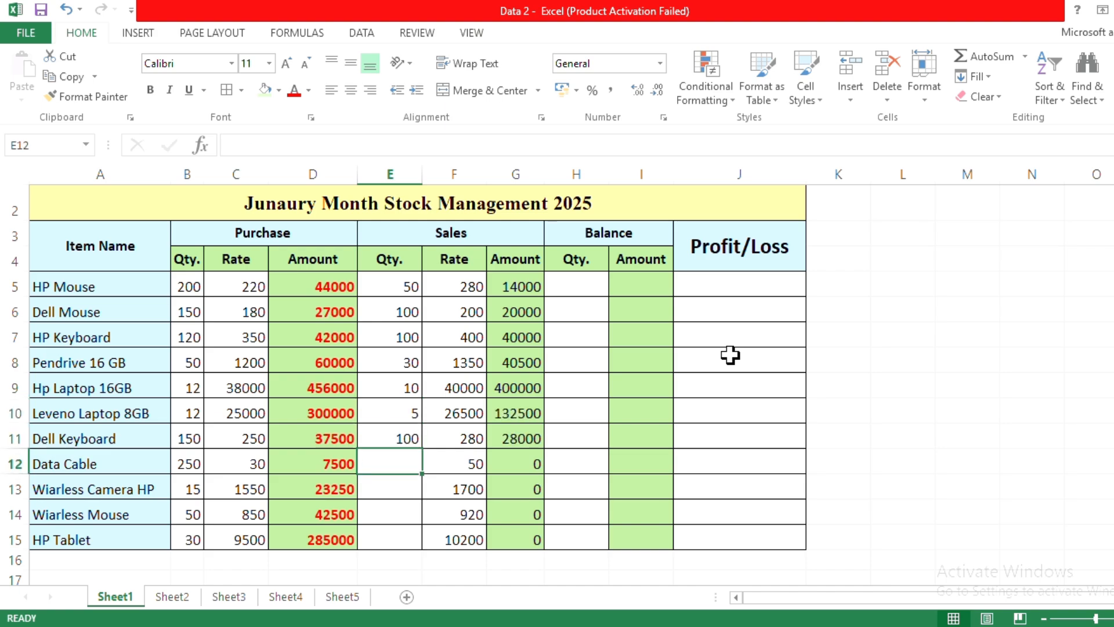
{"action": "type", "text": "180"}
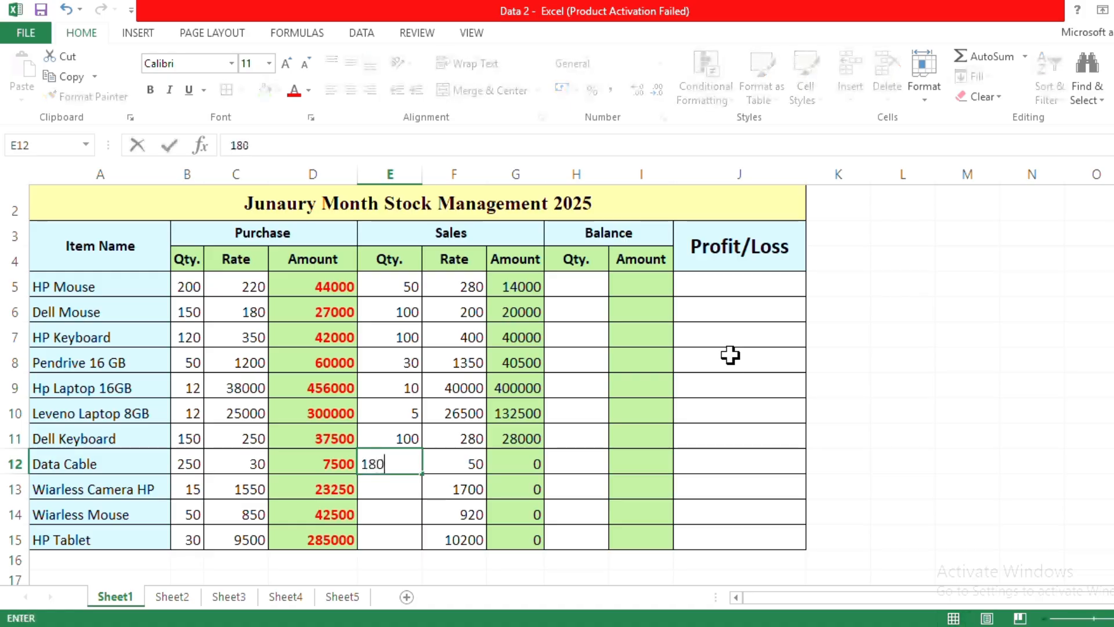
{"action": "key", "text": "Return"}
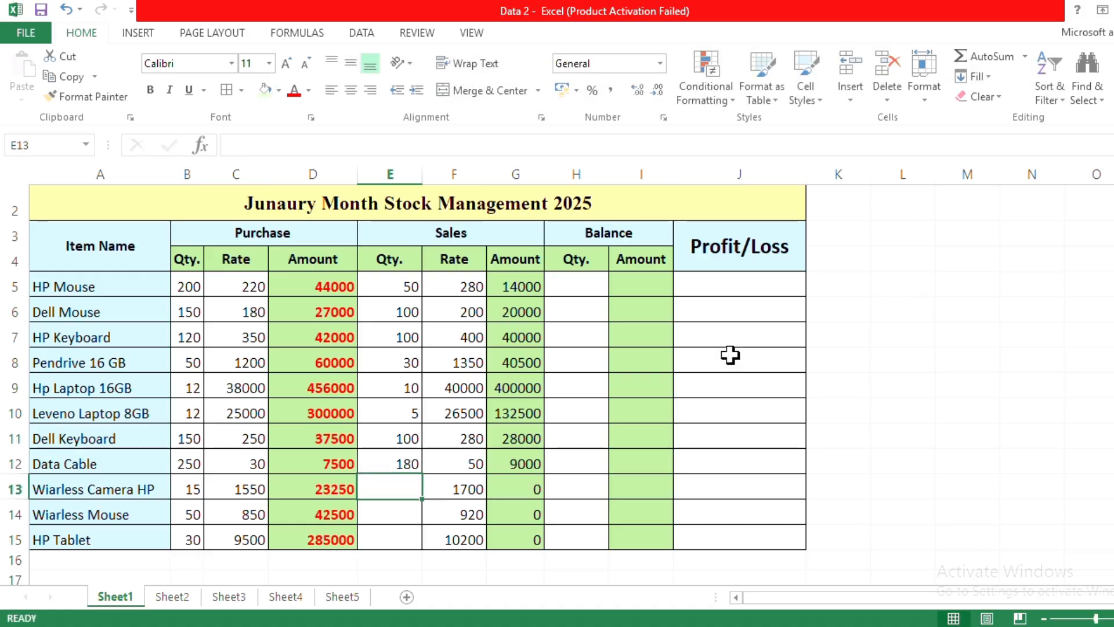
{"action": "type", "text": "10"}
{"action": "key", "text": "Return"}
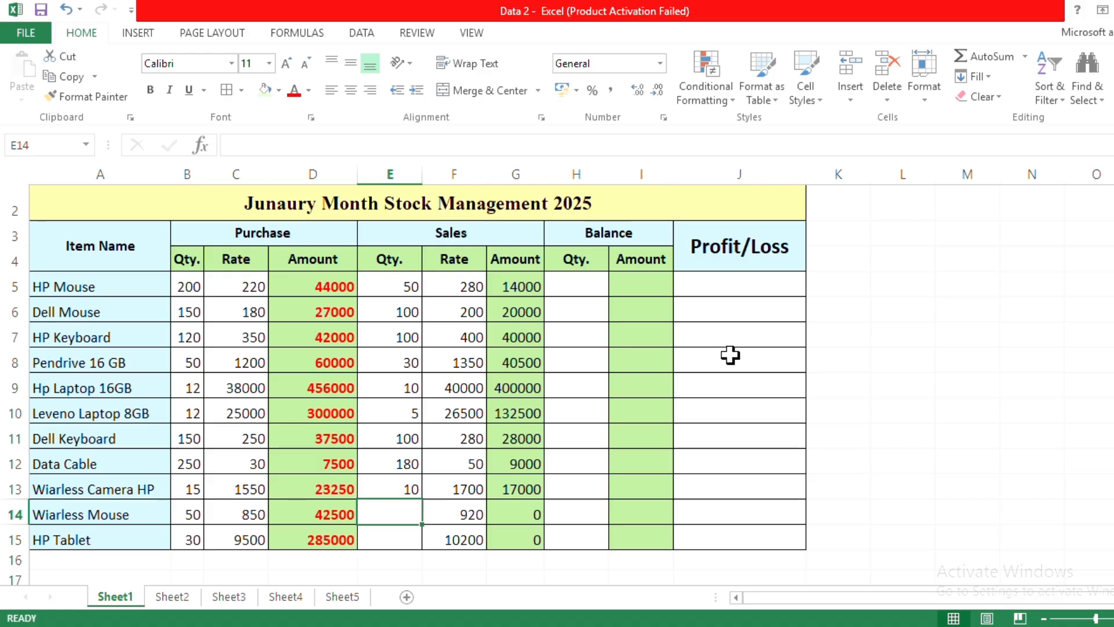
{"action": "type", "text": "35"}
{"action": "key", "text": "Return"}
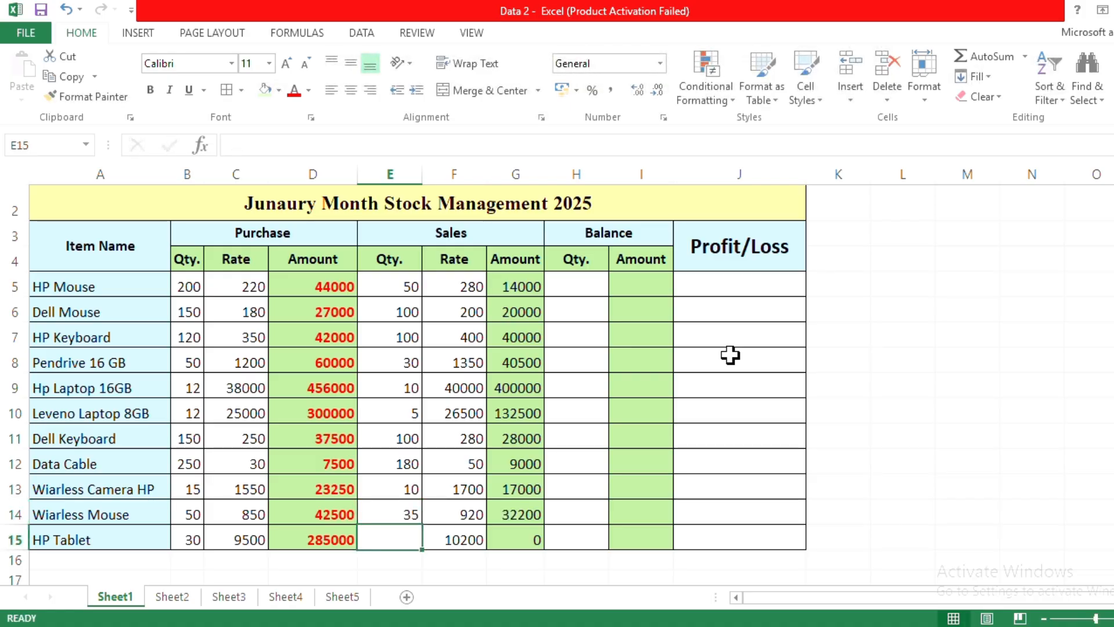
{"action": "type", "text": "25"}
{"action": "key", "text": "Return"}
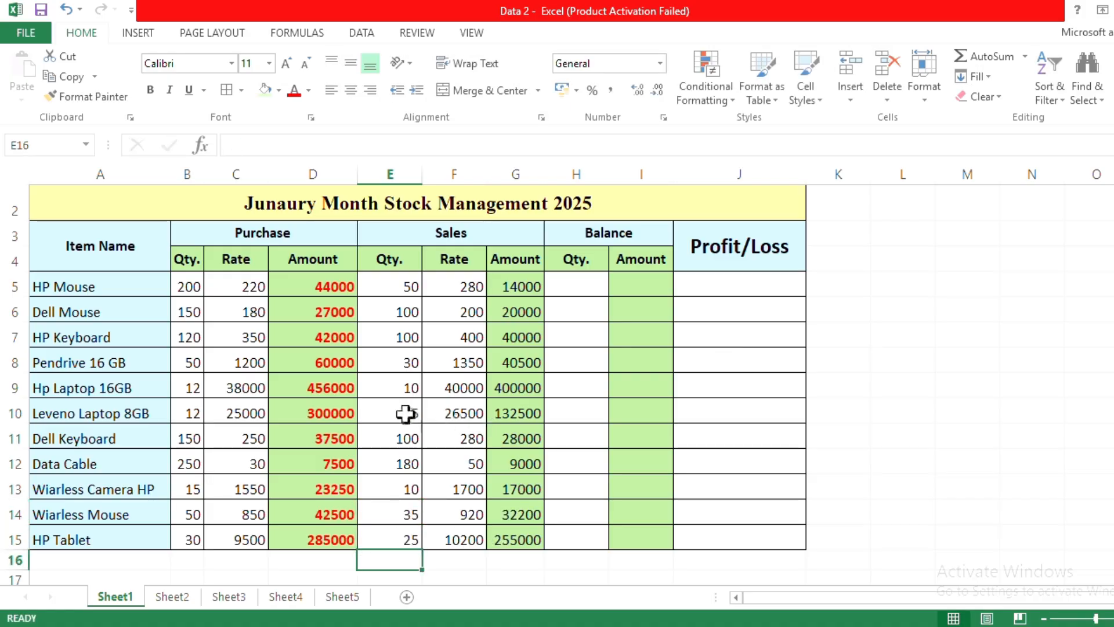
{"action": "left_click", "coordinate": [377, 413]}
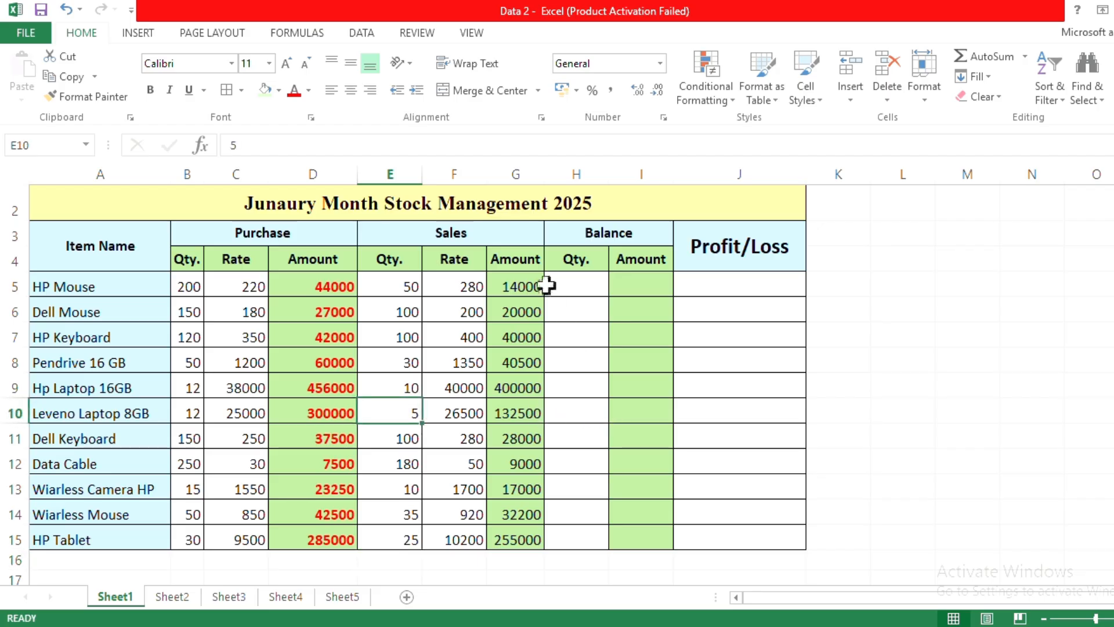
{"action": "left_click", "coordinate": [592, 284]}
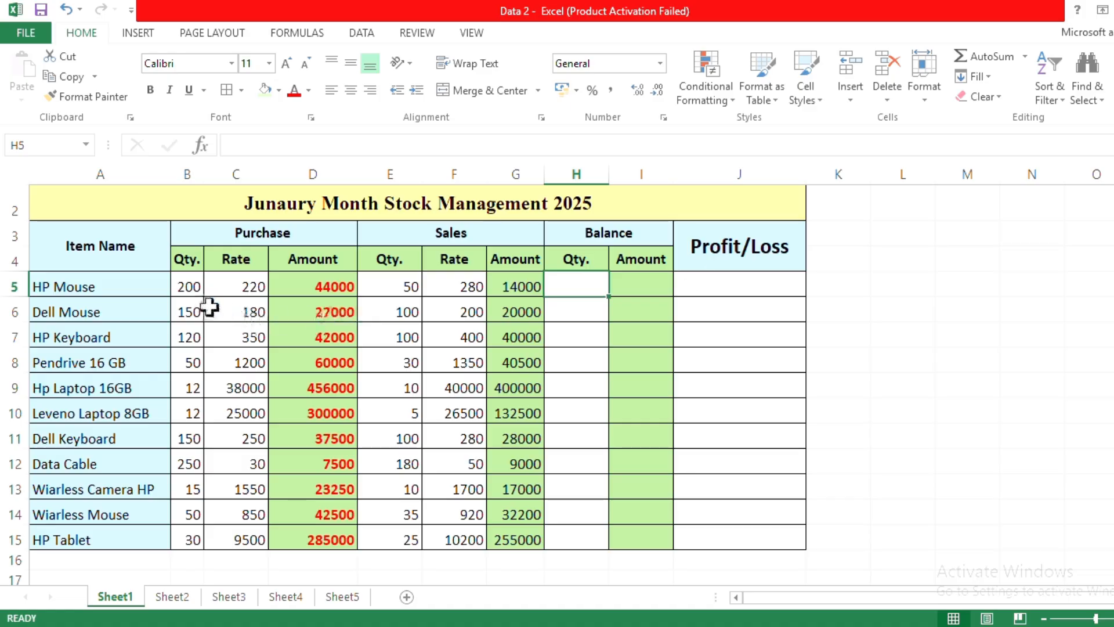
{"action": "left_click", "coordinate": [196, 288]}
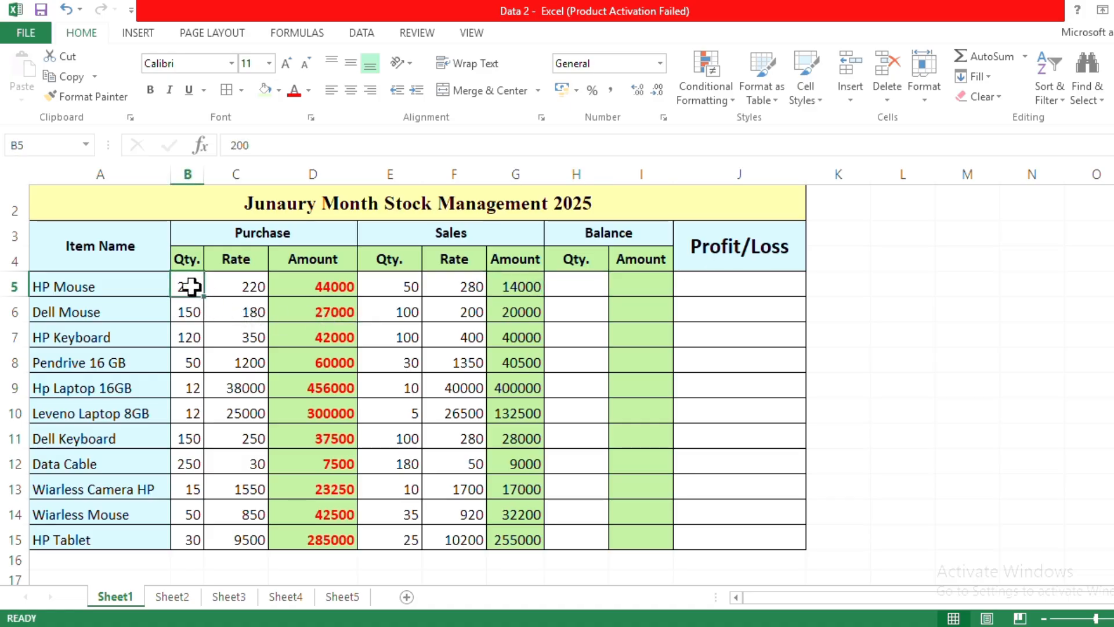
{"action": "left_click", "coordinate": [399, 290]}
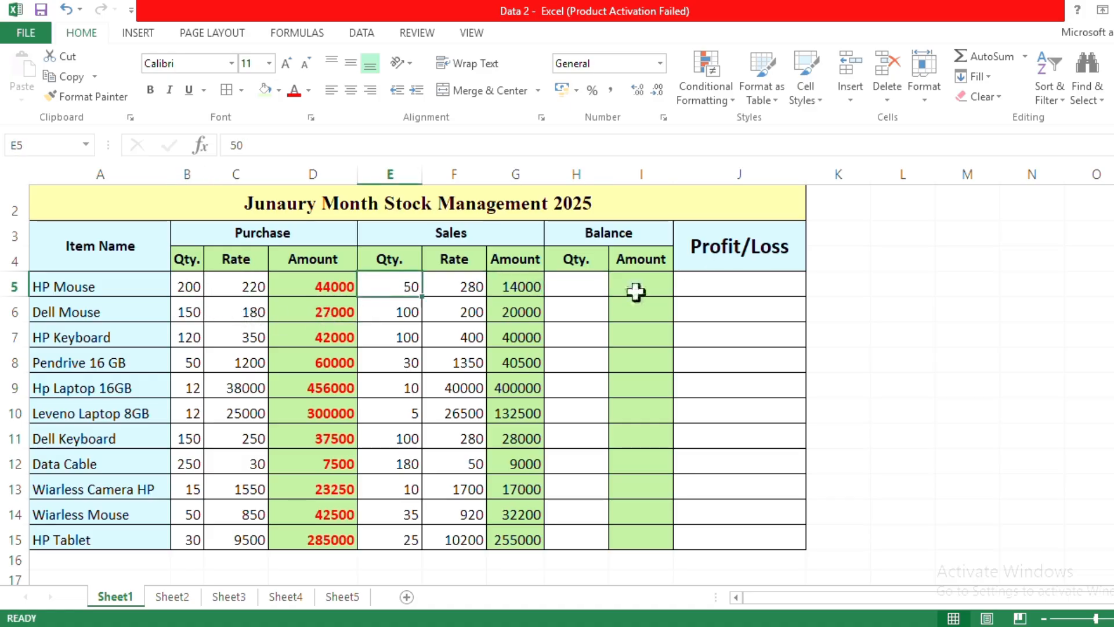
Step: Calculate the balance quantities by entering =B5-E5 in H5 and filling the formula down to H15
{"action": "left_click", "coordinate": [587, 285]}
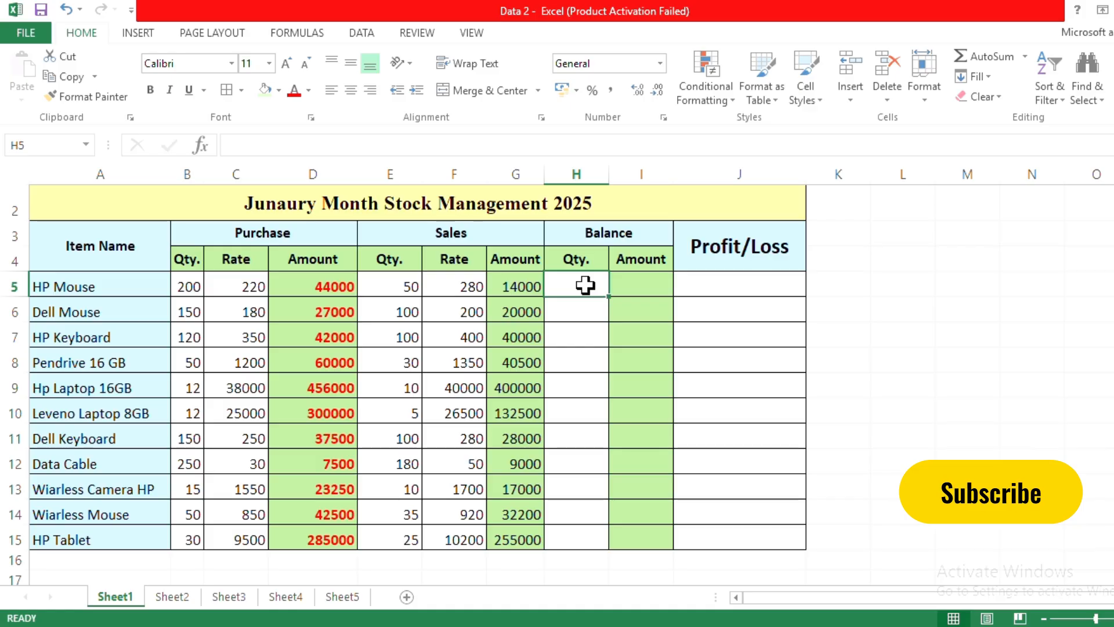
{"action": "type", "text": "="}
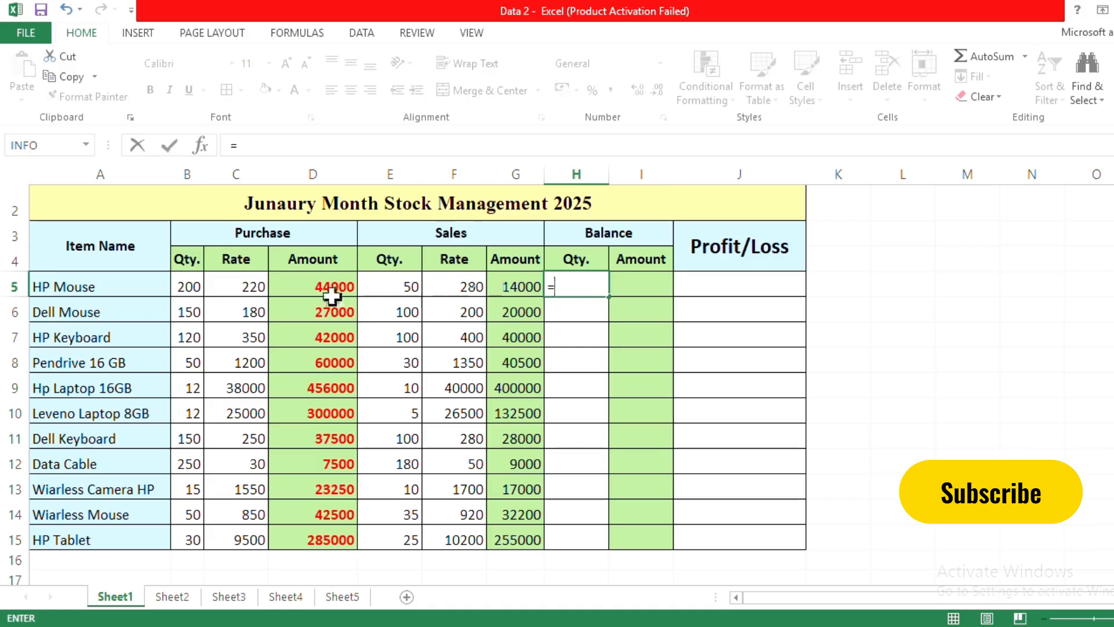
{"action": "left_click", "coordinate": [191, 287]}
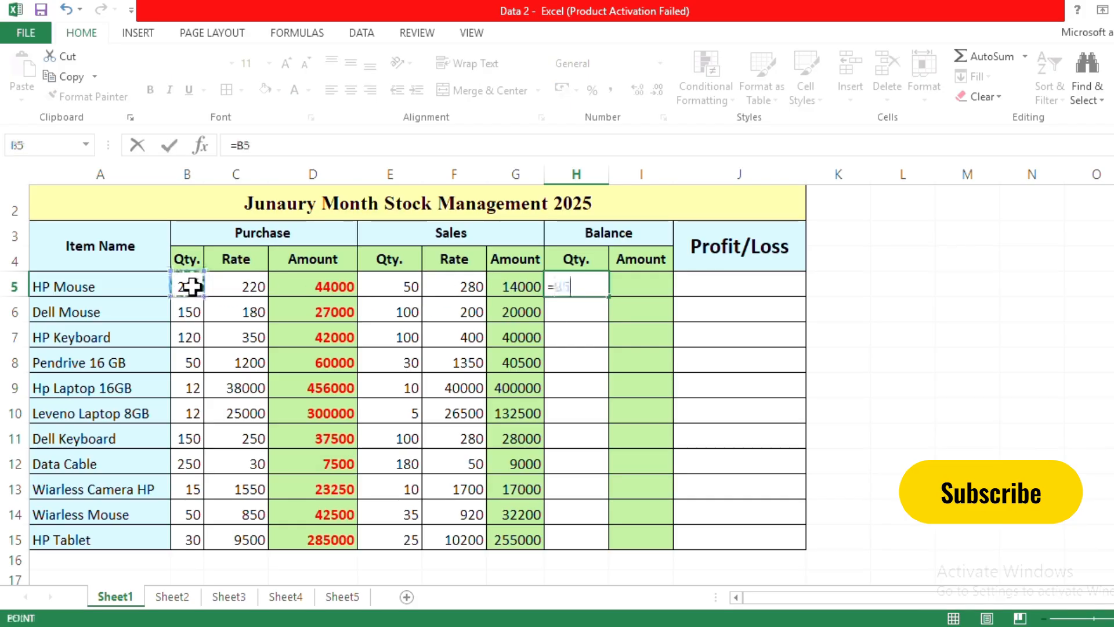
{"action": "type", "text": "-"}
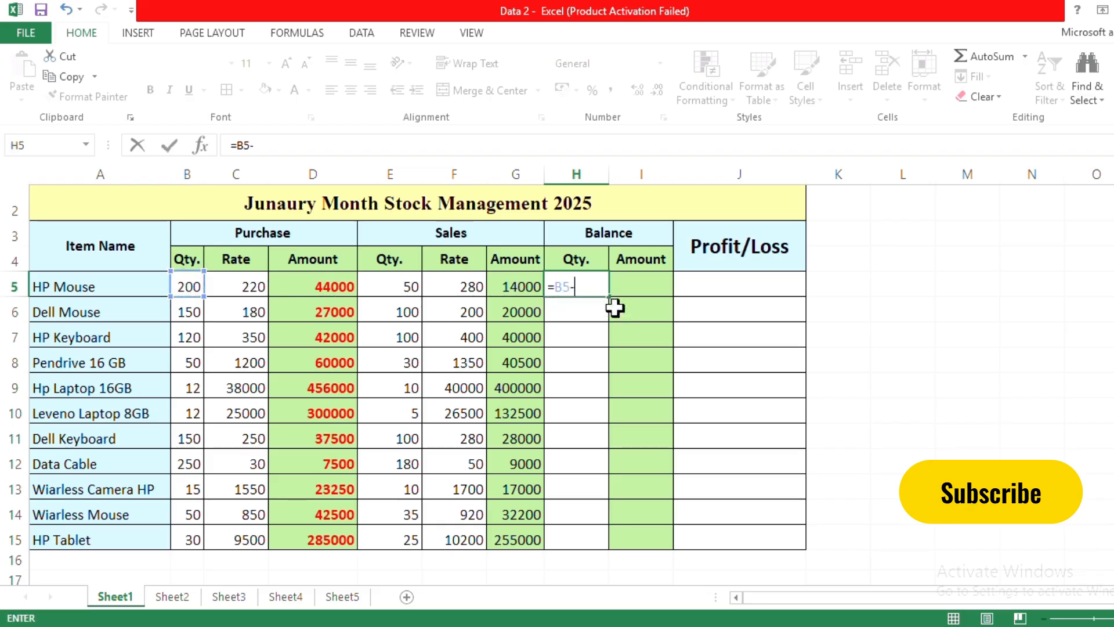
{"action": "left_click", "coordinate": [413, 287]}
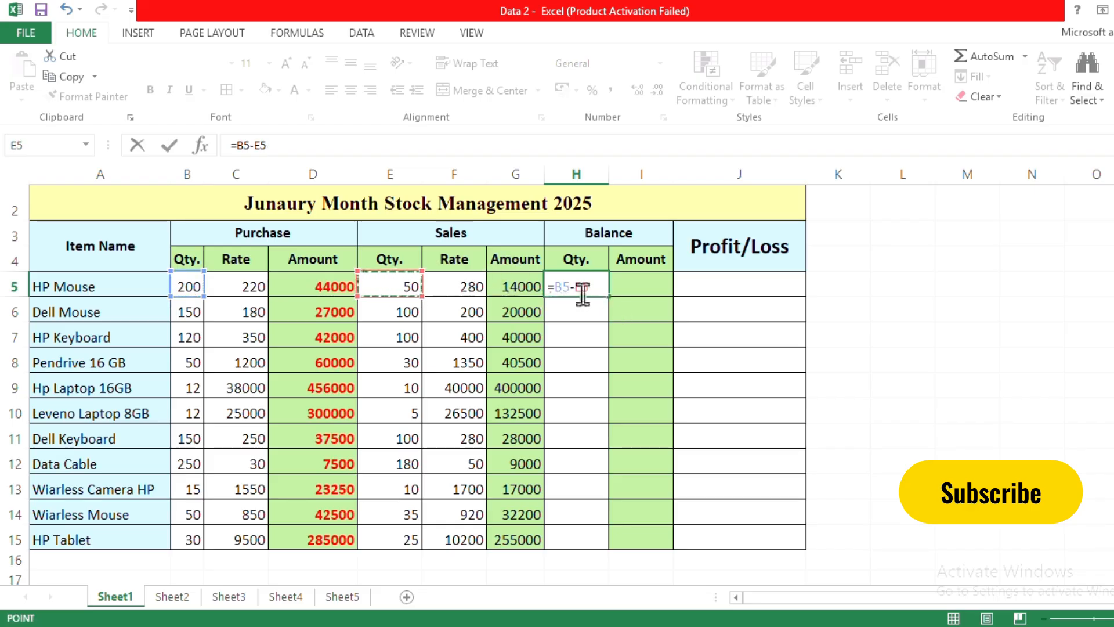
{"action": "key", "text": "Return"}
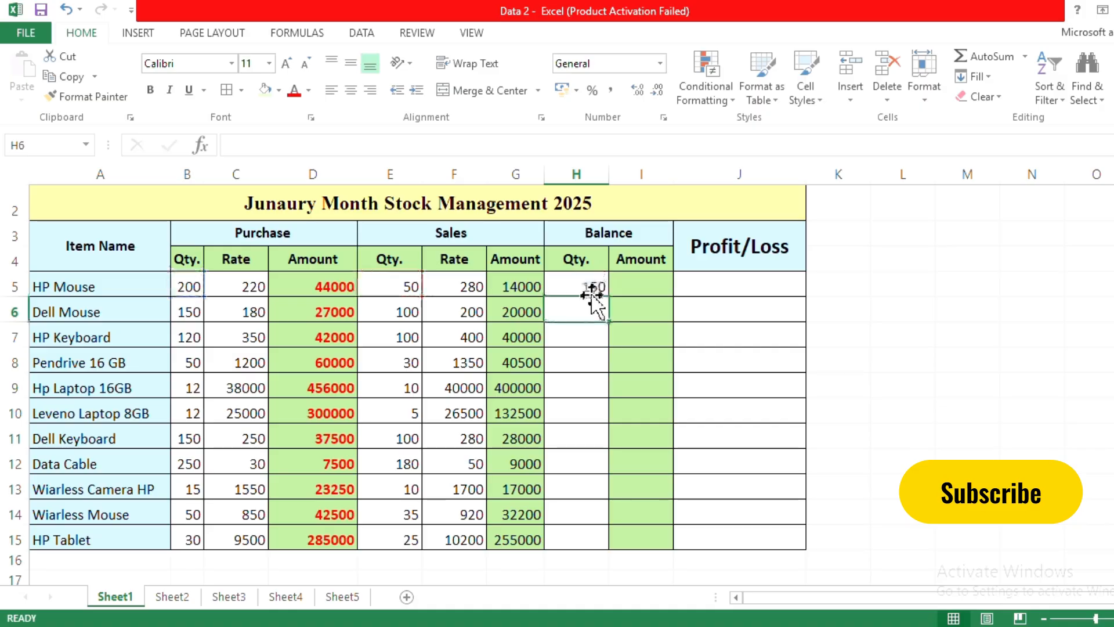
{"action": "left_click", "coordinate": [208, 287]}
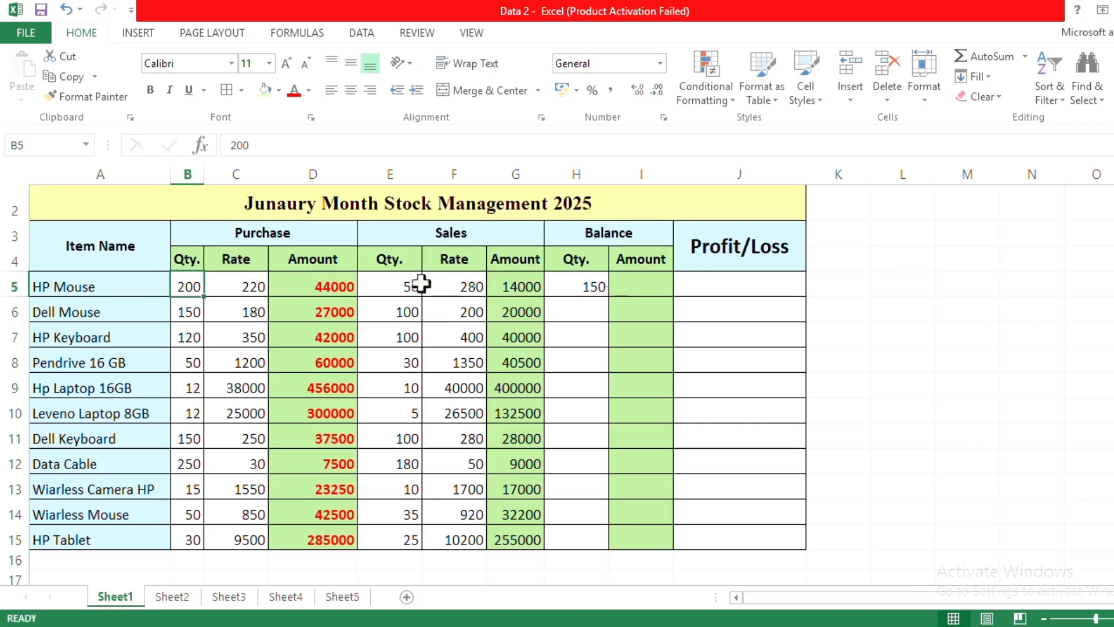
{"action": "left_click", "coordinate": [589, 286]}
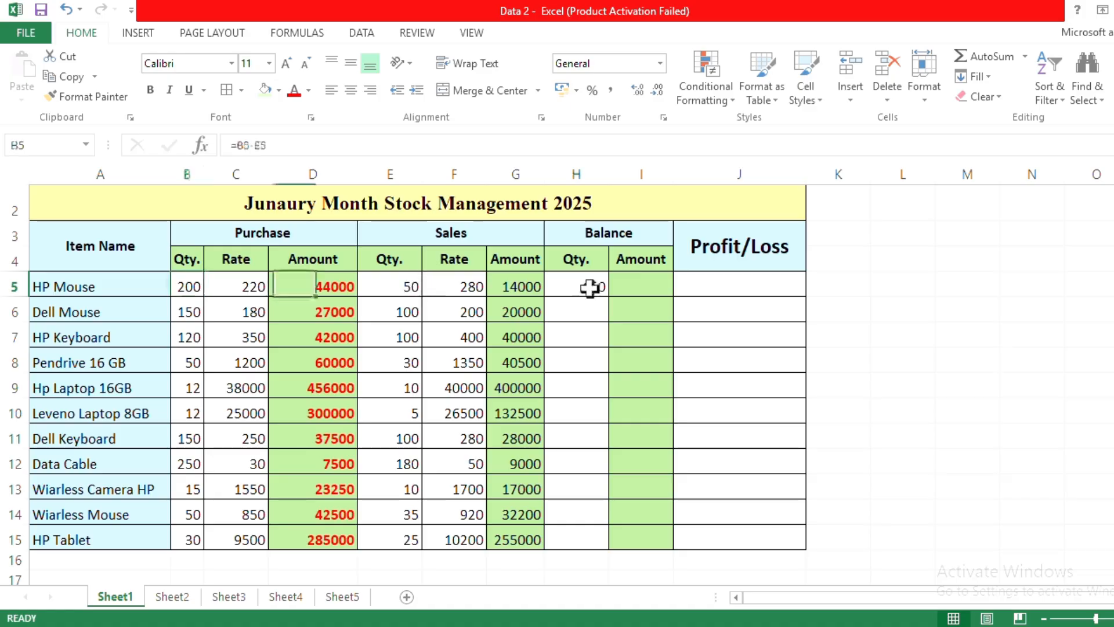
{"action": "left_click_drag", "start_coordinate": [610, 296], "coordinate": [607, 550]}
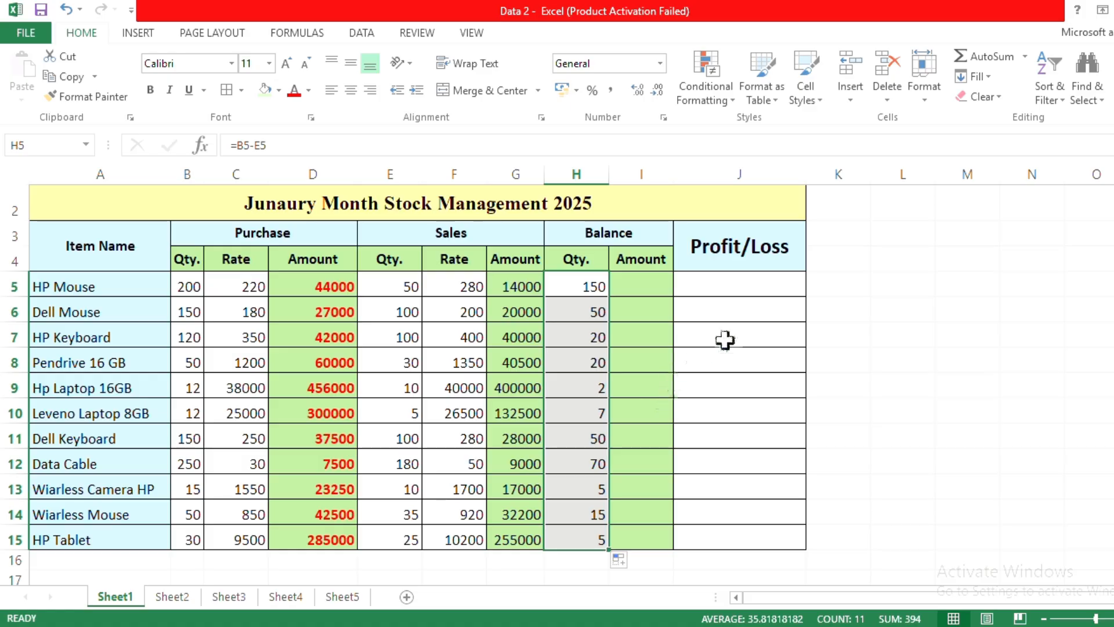
Step: Widen column I and calculate the balance amounts by entering =H5*C5 in I5 and filling the formula down to I15
{"action": "left_click", "coordinate": [722, 285]}
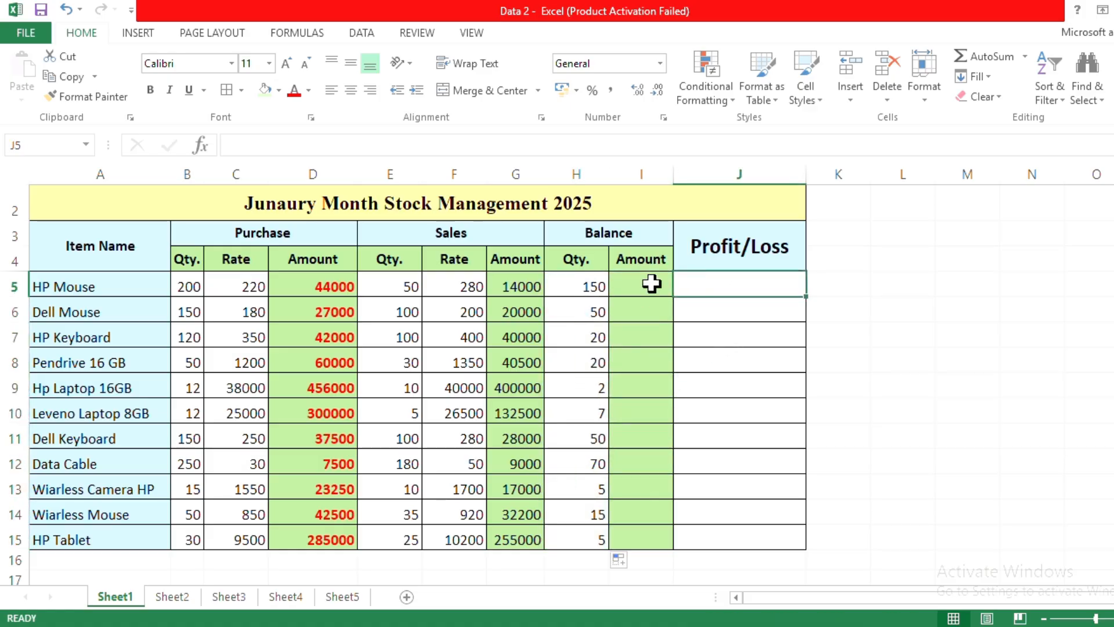
{"action": "left_click_drag", "start_coordinate": [677, 174], "coordinate": [724, 174]}
{"action": "left_click", "coordinate": [671, 281]}
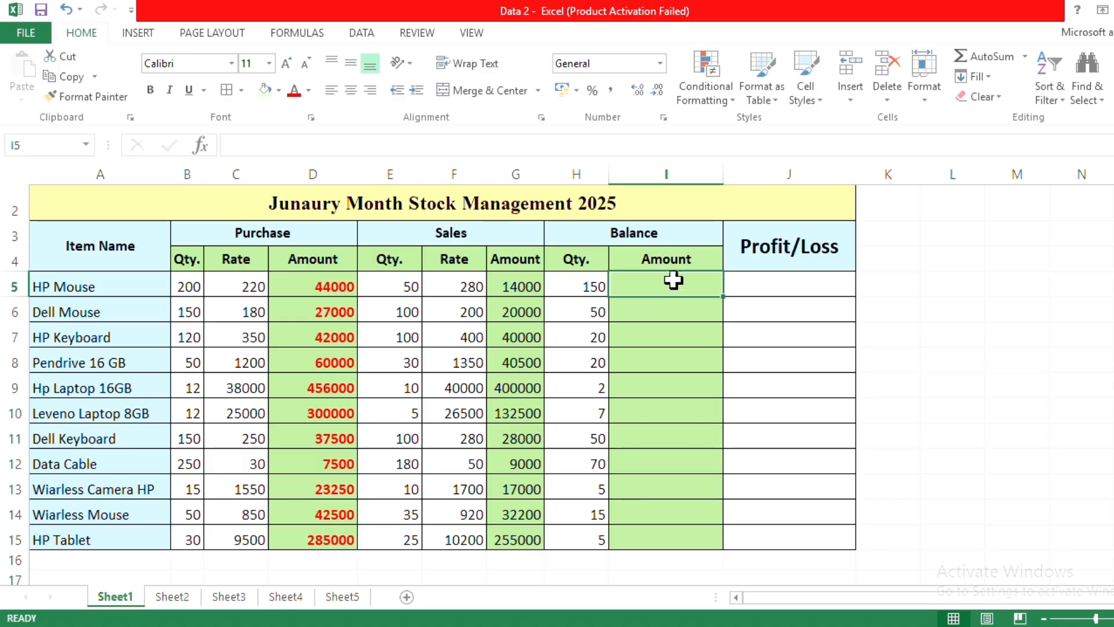
{"action": "type", "text": "="}
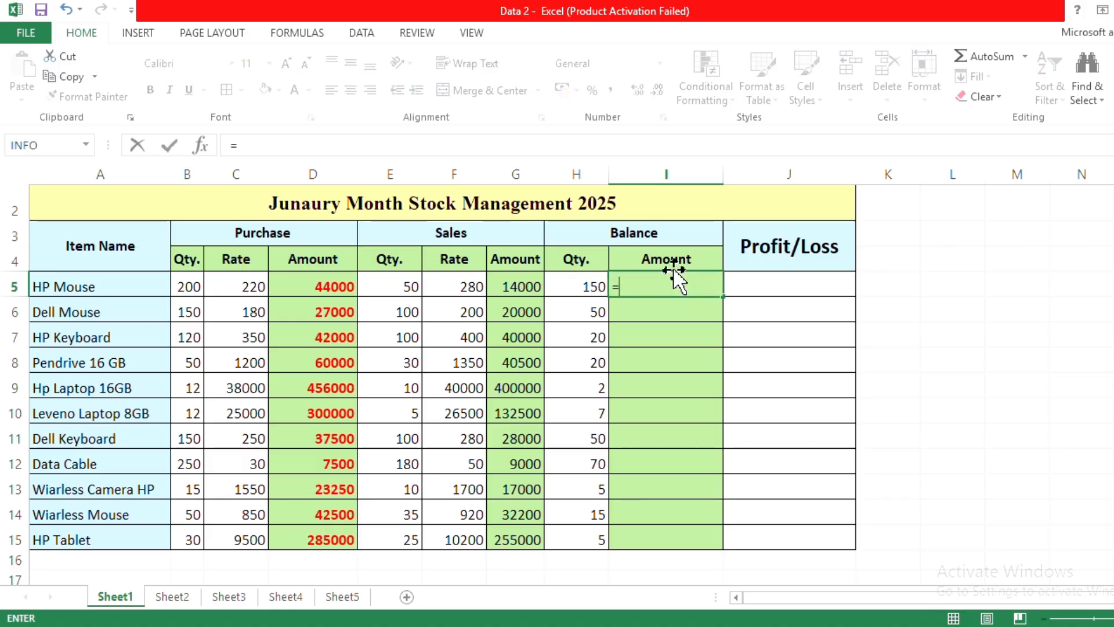
{"action": "left_click", "coordinate": [593, 287]}
{"action": "type", "text": "*"}
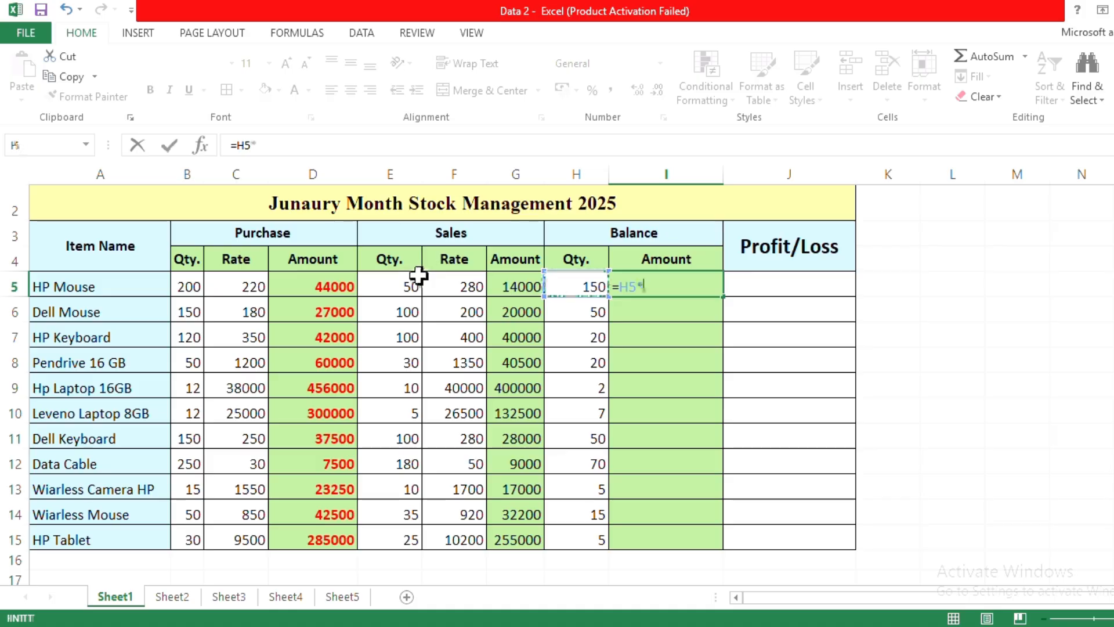
{"action": "left_click", "coordinate": [219, 283]}
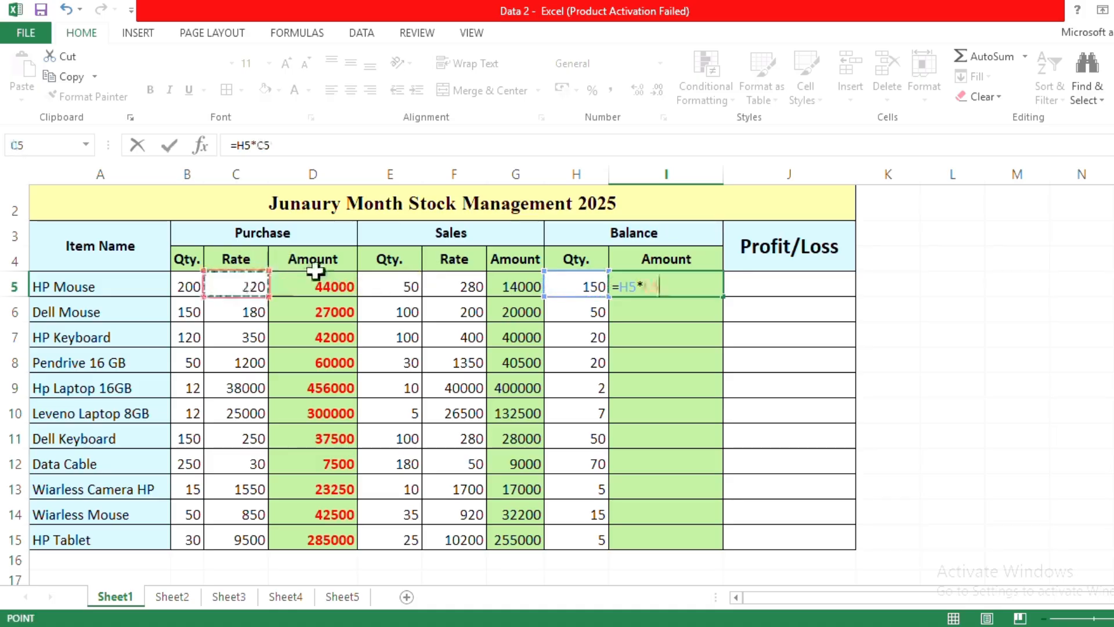
{"action": "key", "text": "Return"}
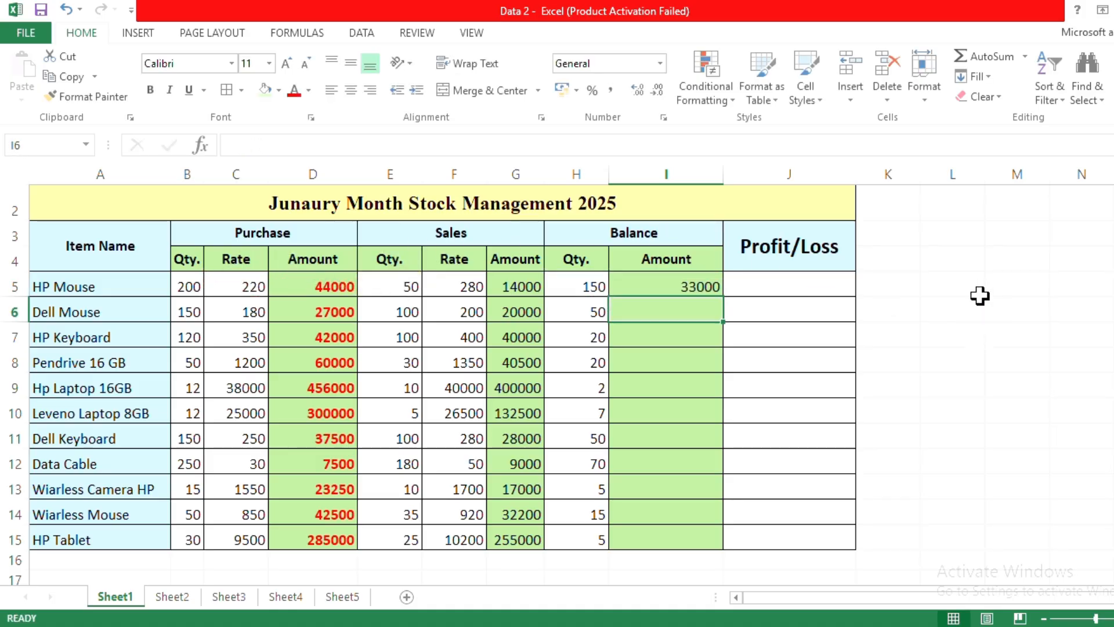
{"action": "left_click", "coordinate": [704, 288]}
{"action": "left_click_drag", "start_coordinate": [722, 296], "coordinate": [733, 542]}
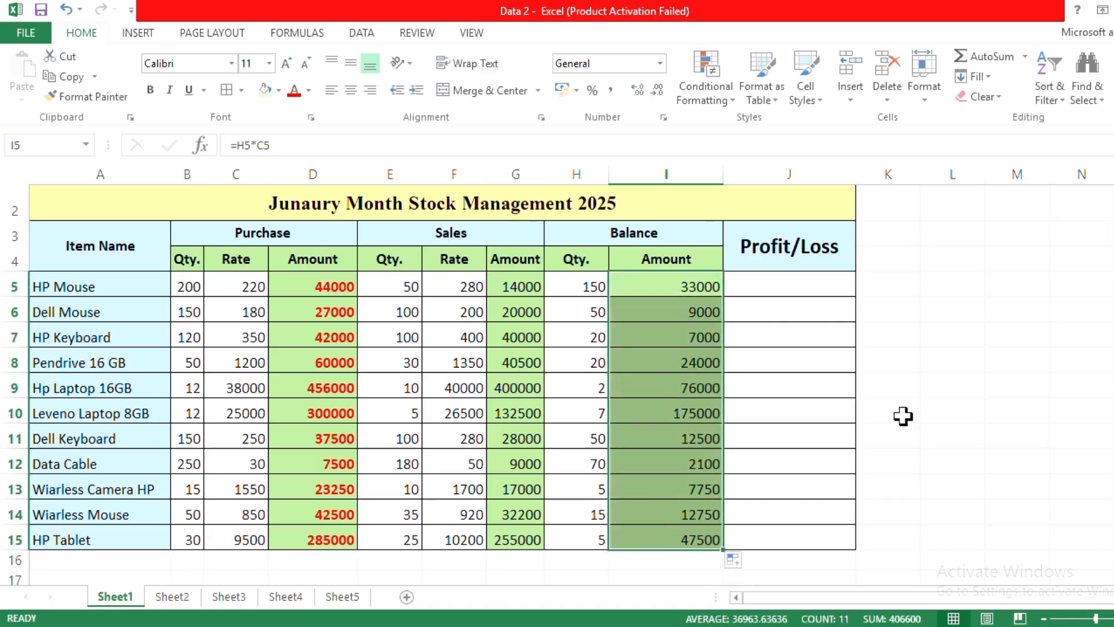
{"action": "left_click", "coordinate": [833, 415]}
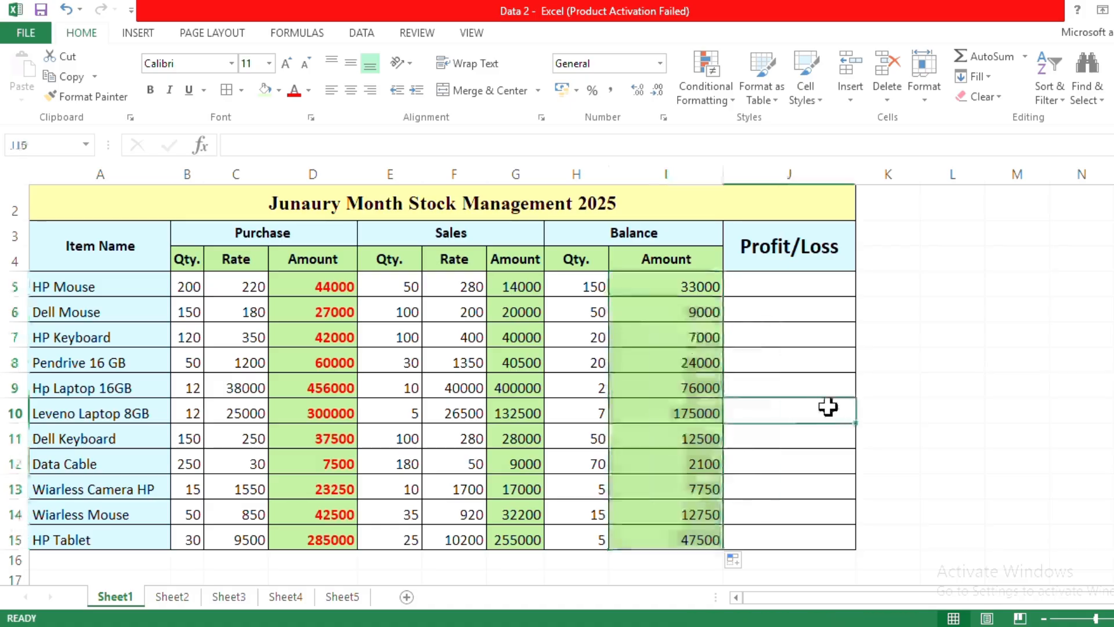
Step: Calculate the profit or loss by entering =I5+G5-D5 in J5 and filling the formula down to J15
{"action": "left_click", "coordinate": [780, 284]}
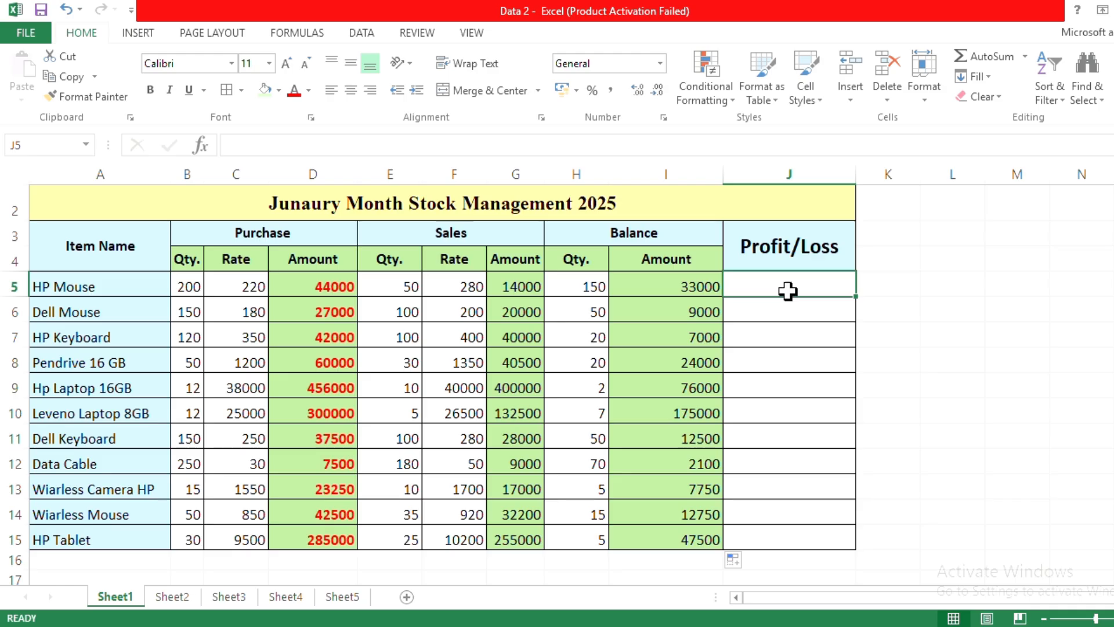
{"action": "left_click", "coordinate": [706, 290]}
{"action": "left_click", "coordinate": [751, 284]}
{"action": "type", "text": "="}
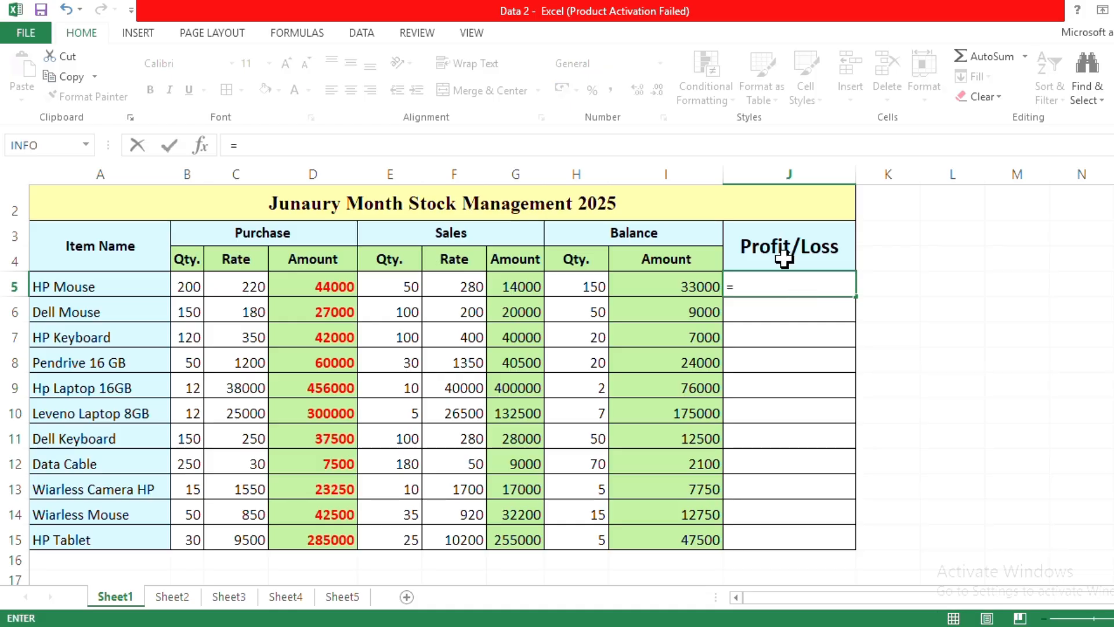
{"action": "left_click", "coordinate": [690, 287]}
{"action": "type", "text": "+"}
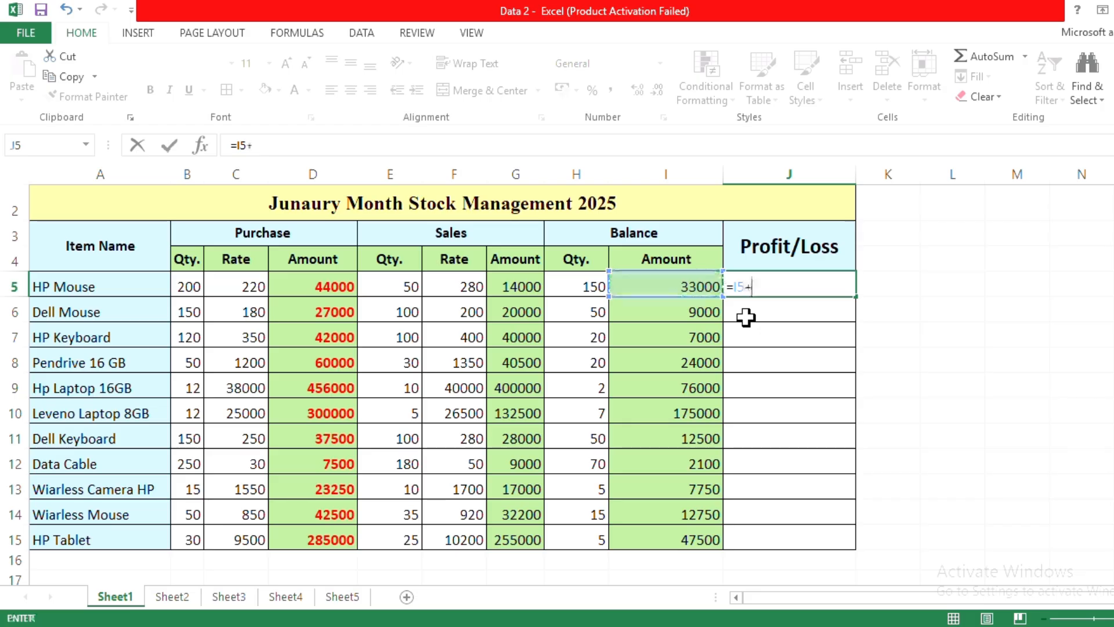
{"action": "left_click", "coordinate": [509, 290]}
{"action": "type", "text": "-"}
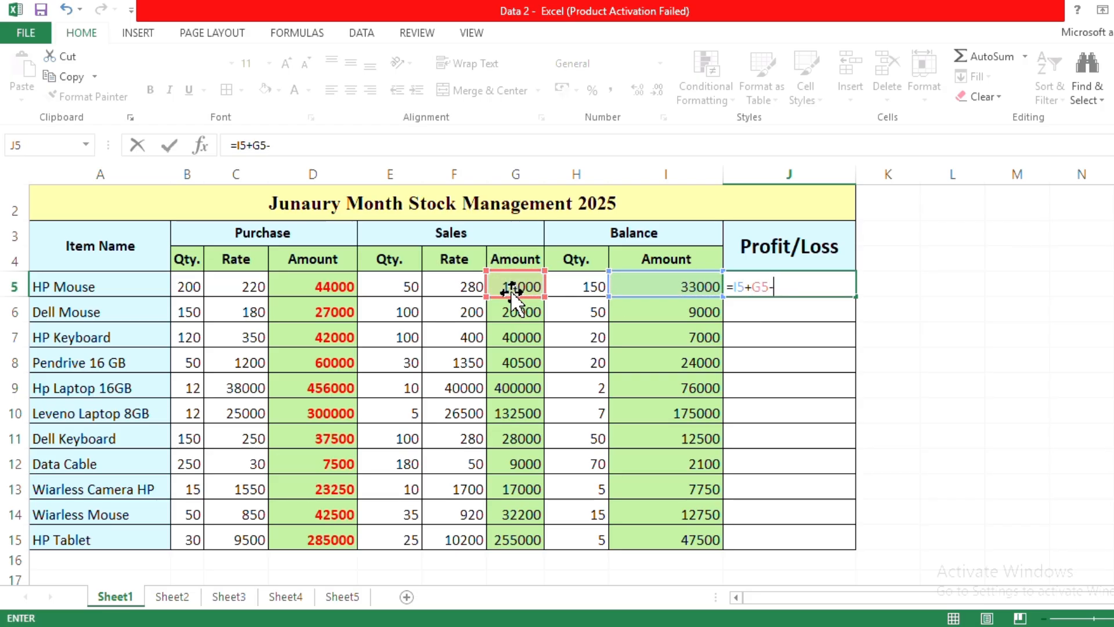
{"action": "left_click", "coordinate": [313, 285]}
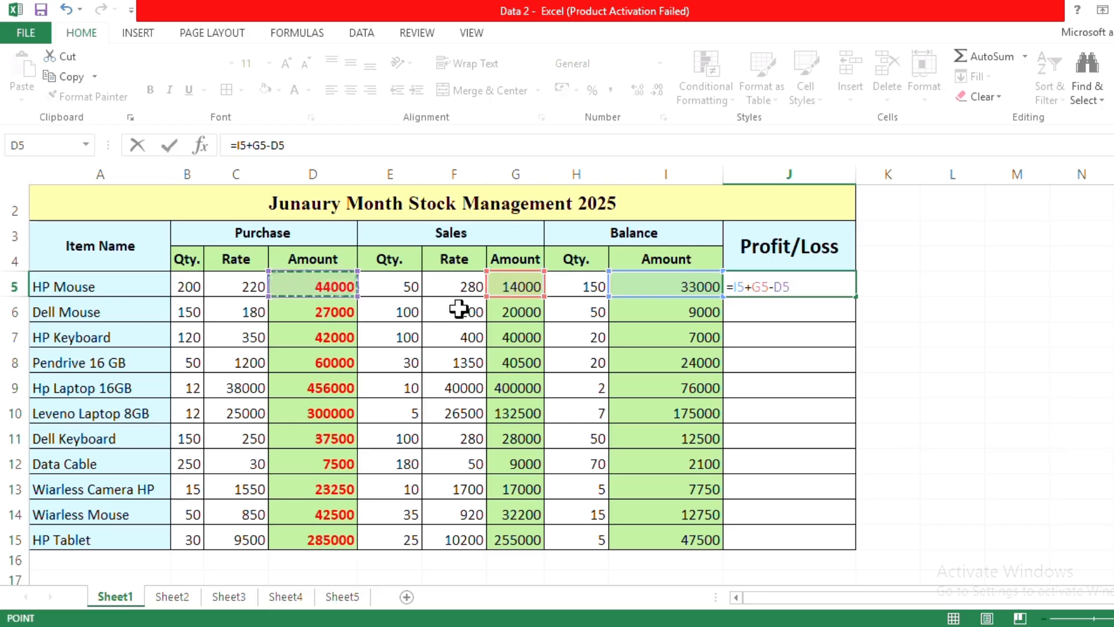
{"action": "key", "text": "Return"}
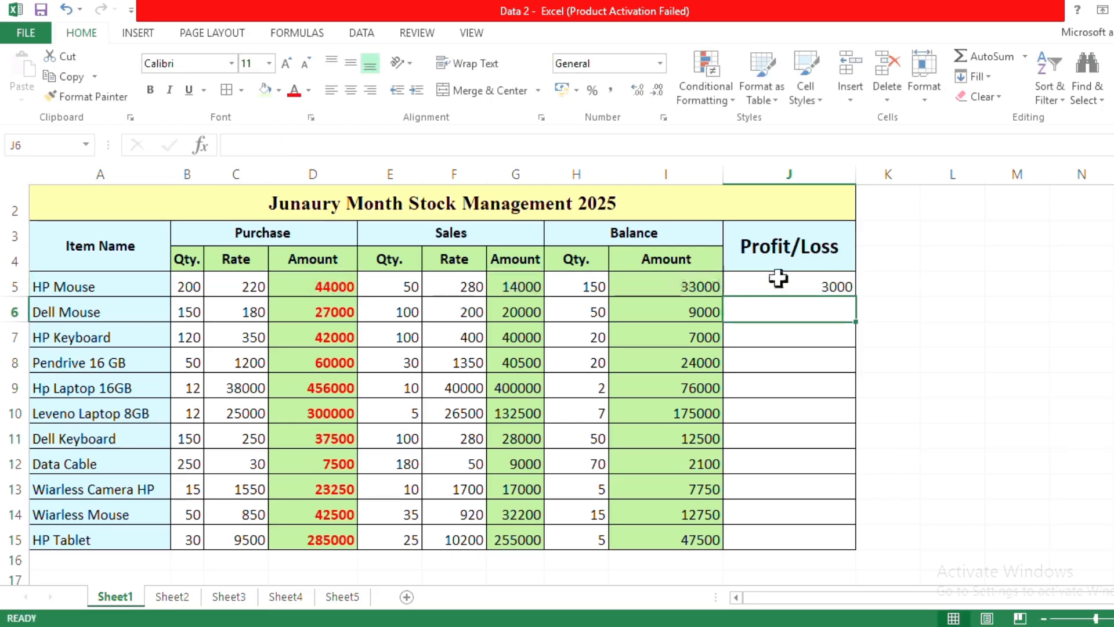
{"action": "left_click", "coordinate": [839, 288]}
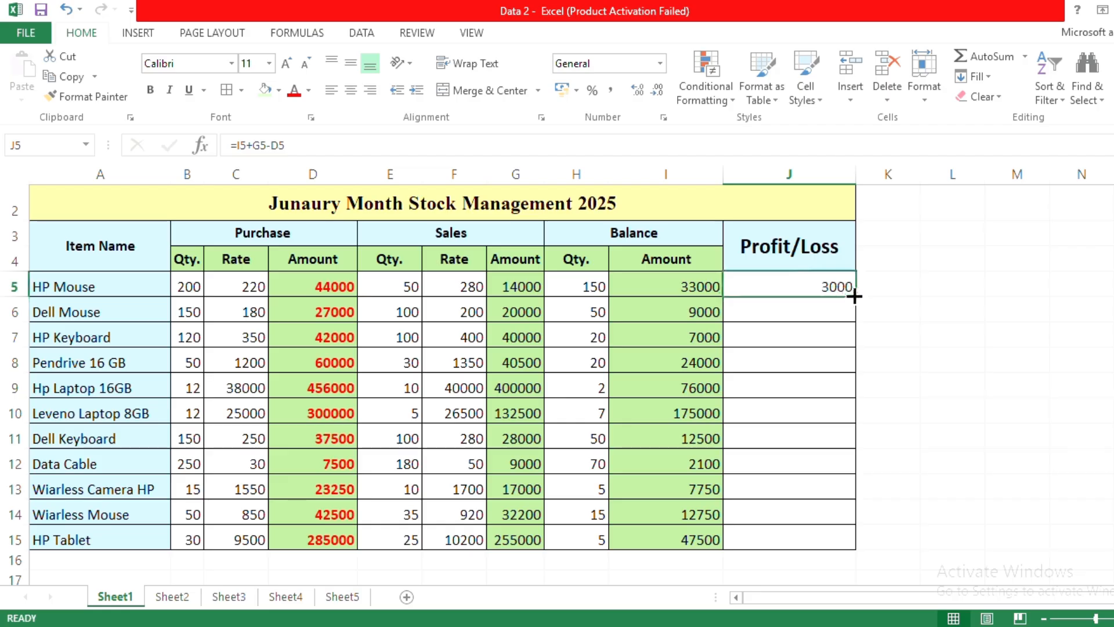
{"action": "left_click_drag", "start_coordinate": [855, 297], "coordinate": [859, 537]}
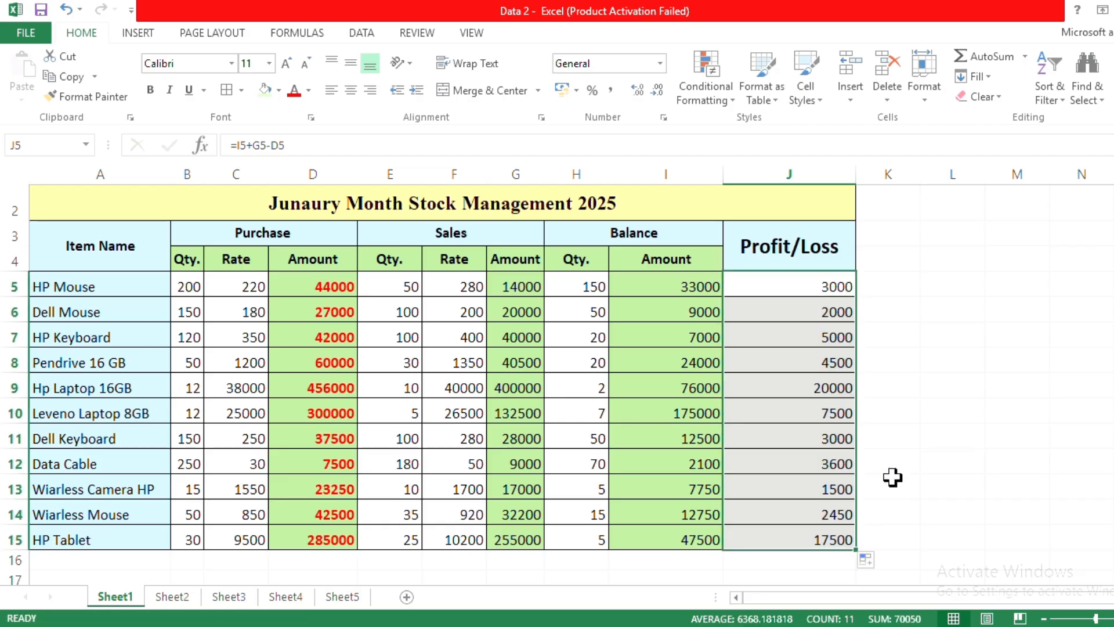
Step: Review the profit or loss formulas in J5:J10, the balance quantity formula in H5 and the complete stock statement from its title to HP Tablet
{"action": "left_click", "coordinate": [913, 421]}
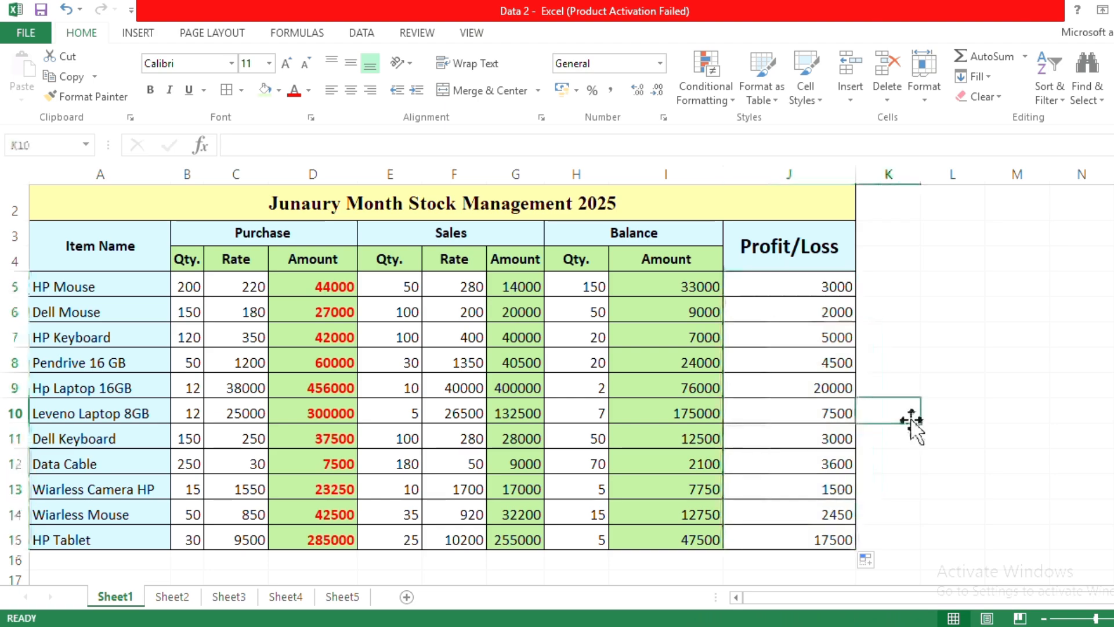
{"action": "left_click", "coordinate": [829, 288]}
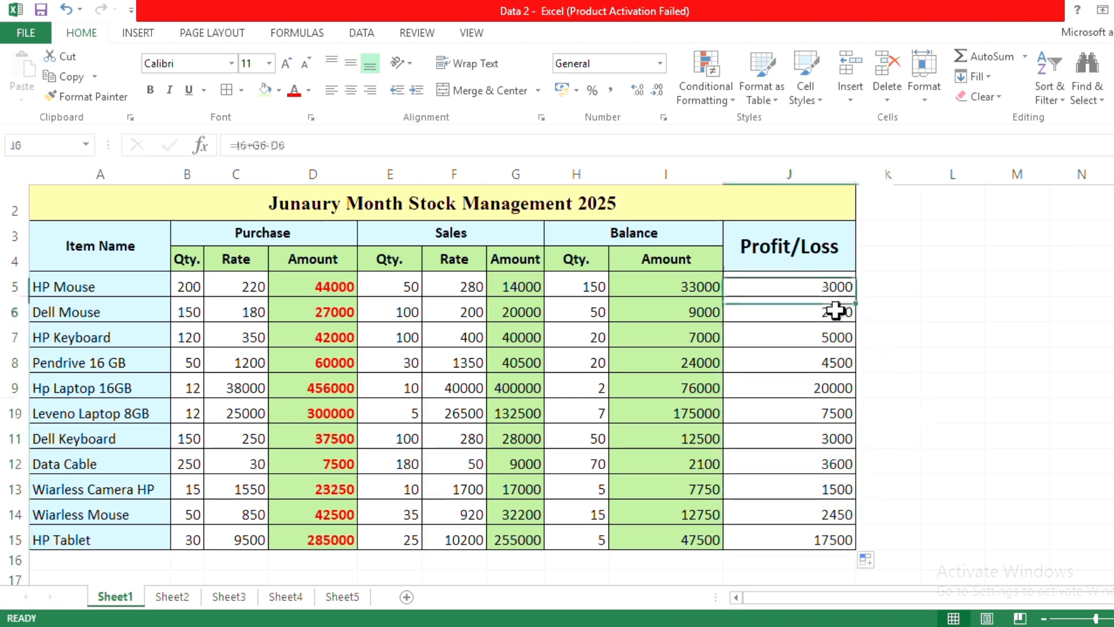
{"action": "left_click", "coordinate": [839, 313]}
{"action": "left_click", "coordinate": [848, 346]}
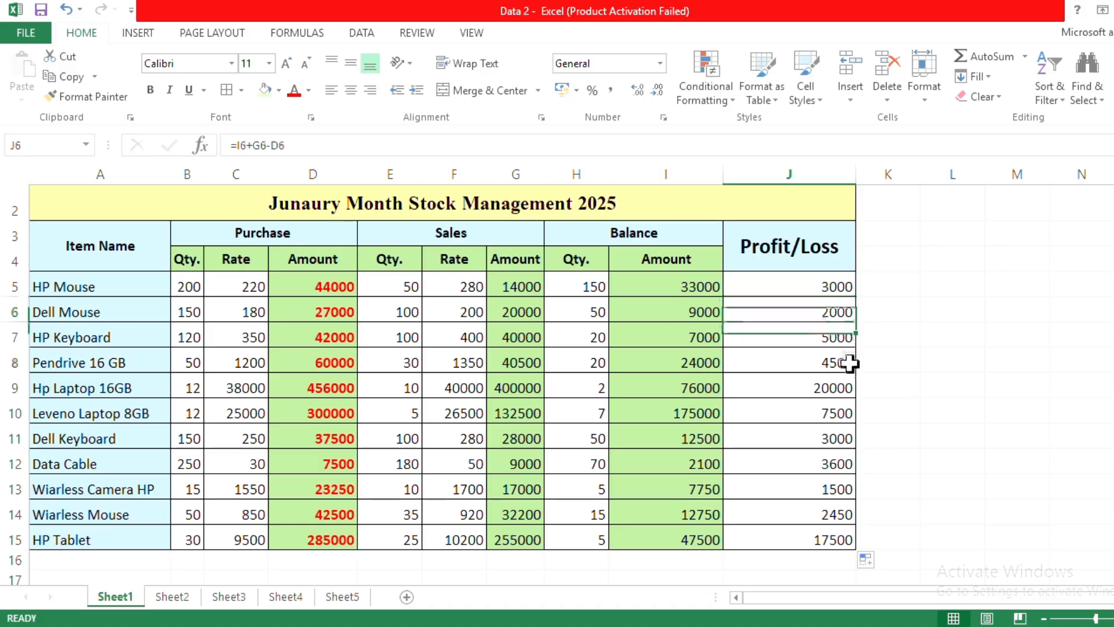
{"action": "left_click", "coordinate": [849, 363]}
{"action": "left_click", "coordinate": [847, 396]}
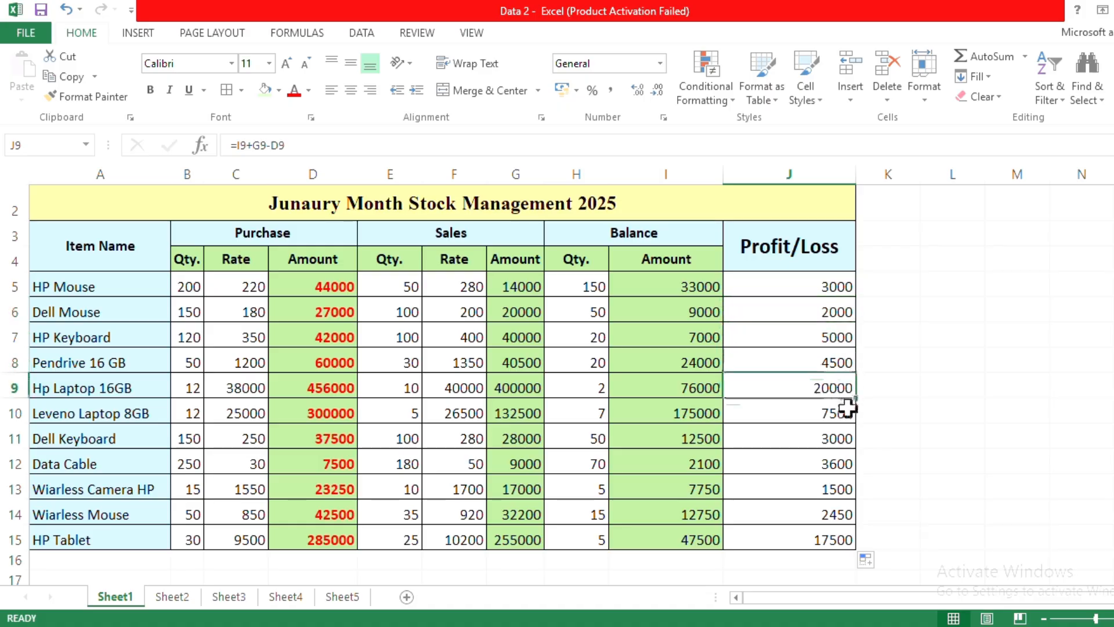
{"action": "left_click", "coordinate": [848, 415]}
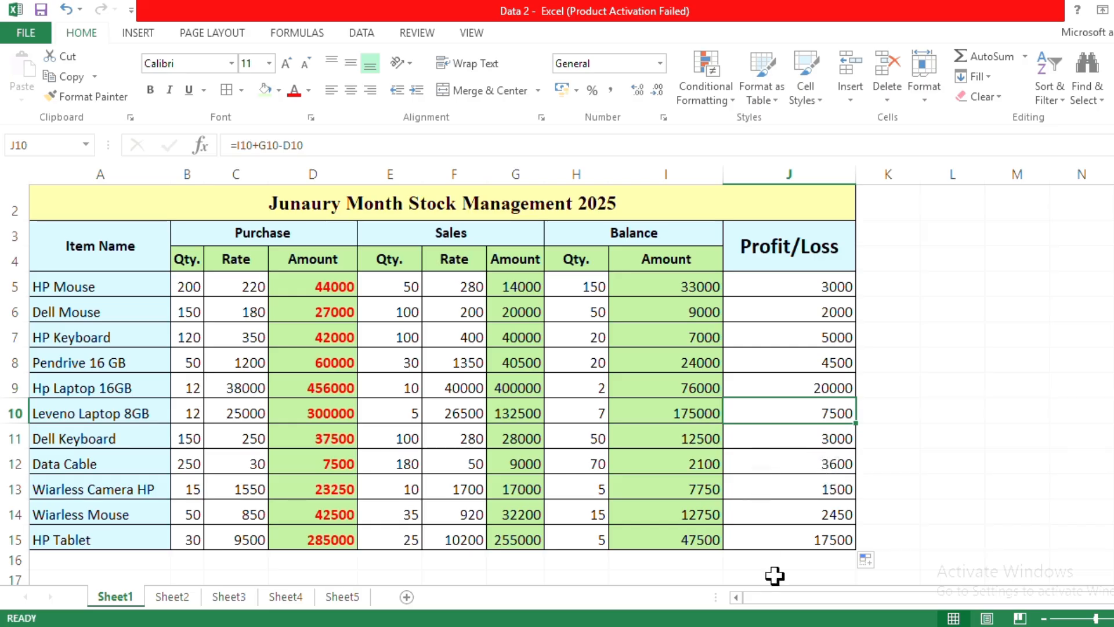
{"action": "left_click", "coordinate": [776, 556]}
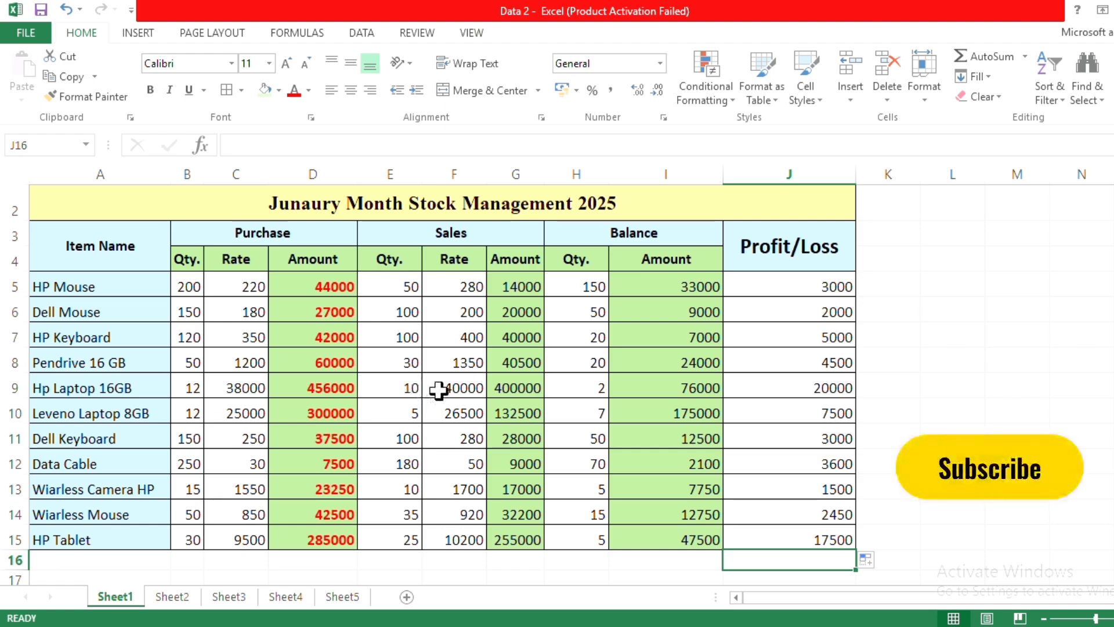
{"action": "left_click", "coordinate": [601, 292]}
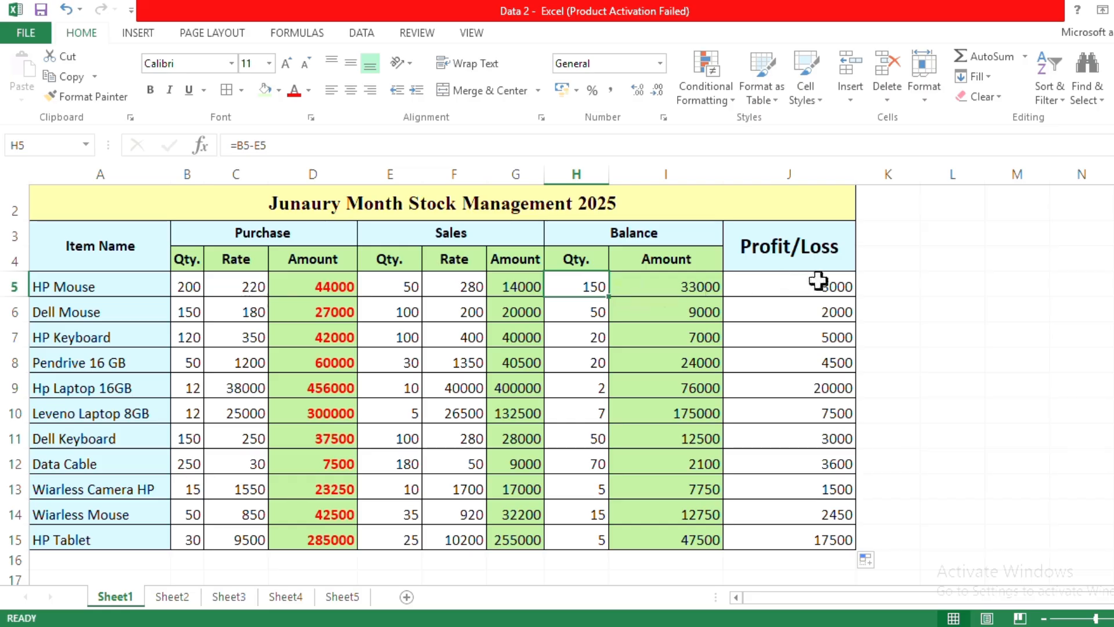
{"action": "left_click", "coordinate": [1017, 412]}
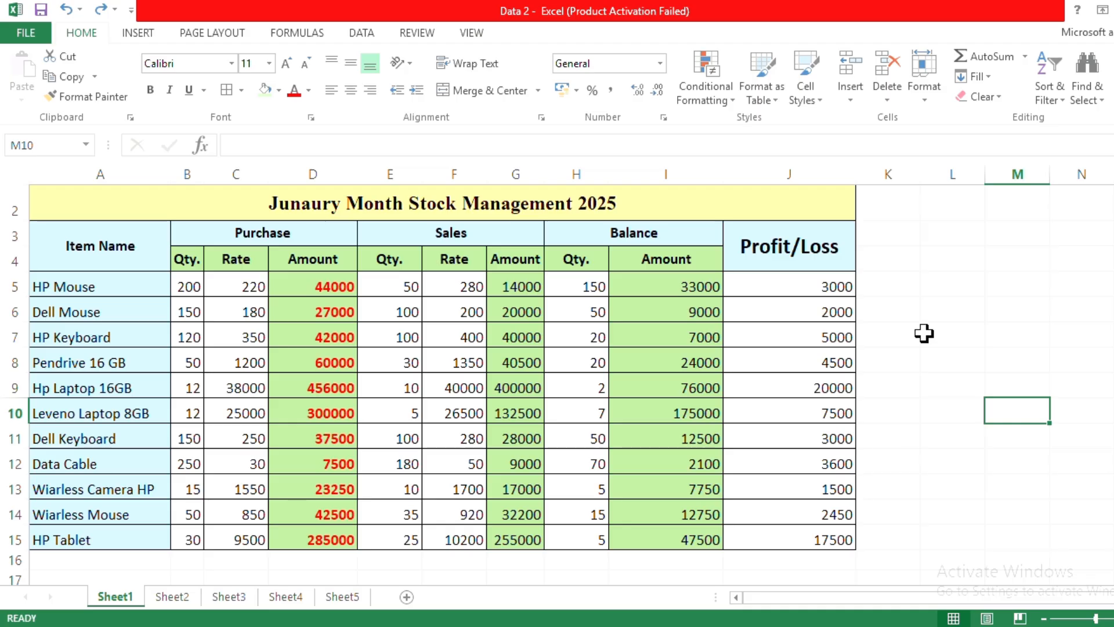
{"action": "scroll", "coordinate": [927, 324], "scroll_direction": "up", "scroll_amount": 1}
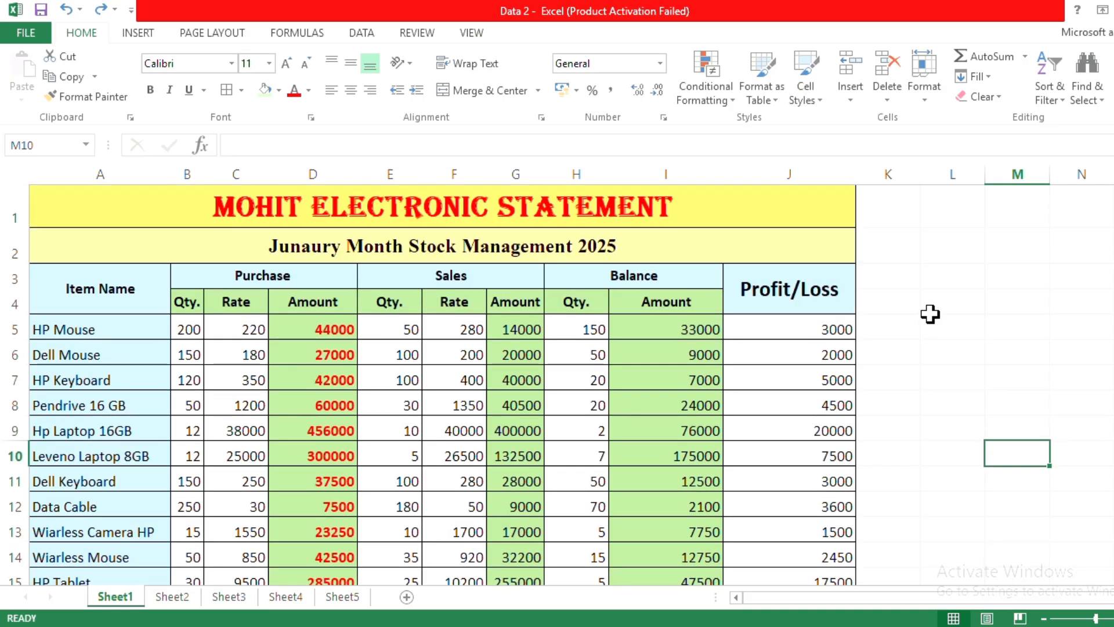
{"action": "scroll", "coordinate": [951, 337], "scroll_direction": "down", "scroll_amount": 1, "text": "ctrl"}
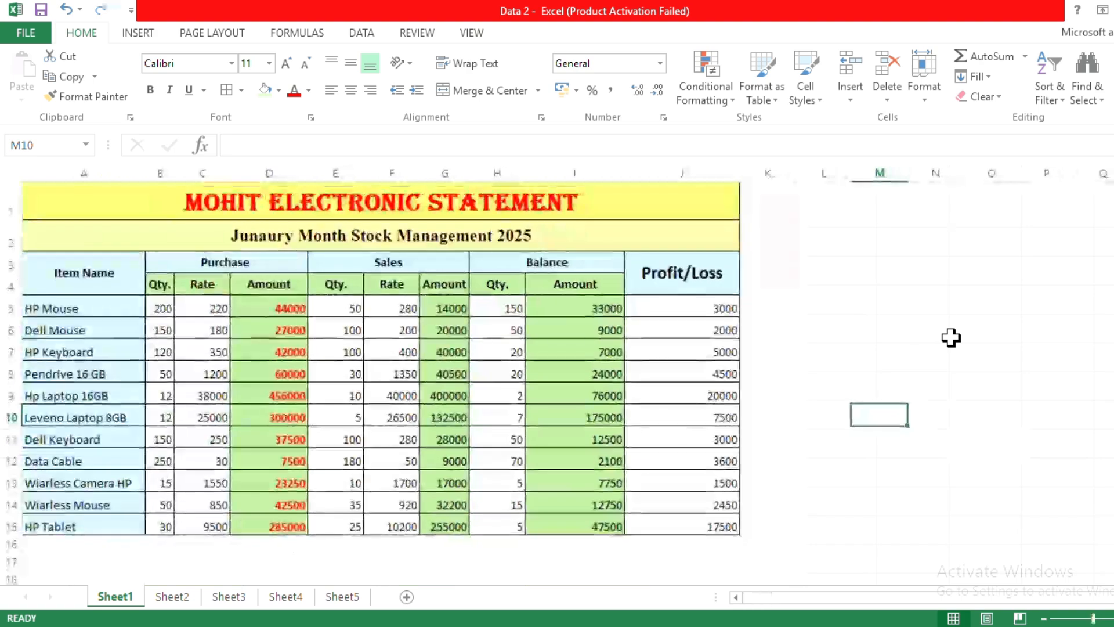